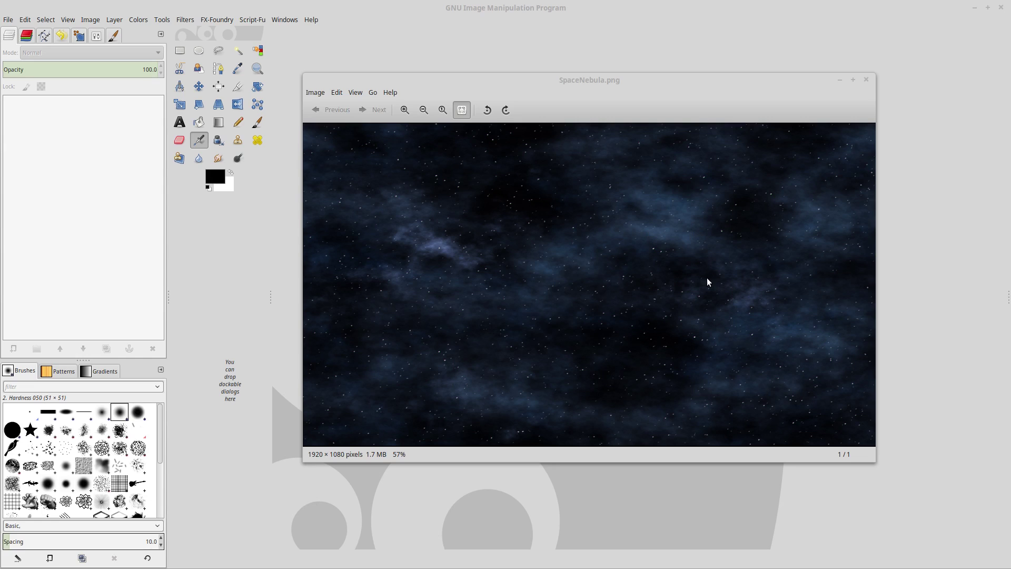
Close the reference image, create a new 1920×1080 image and bucket-fill it black
{"action": "left_click", "coordinate": [866, 80]}
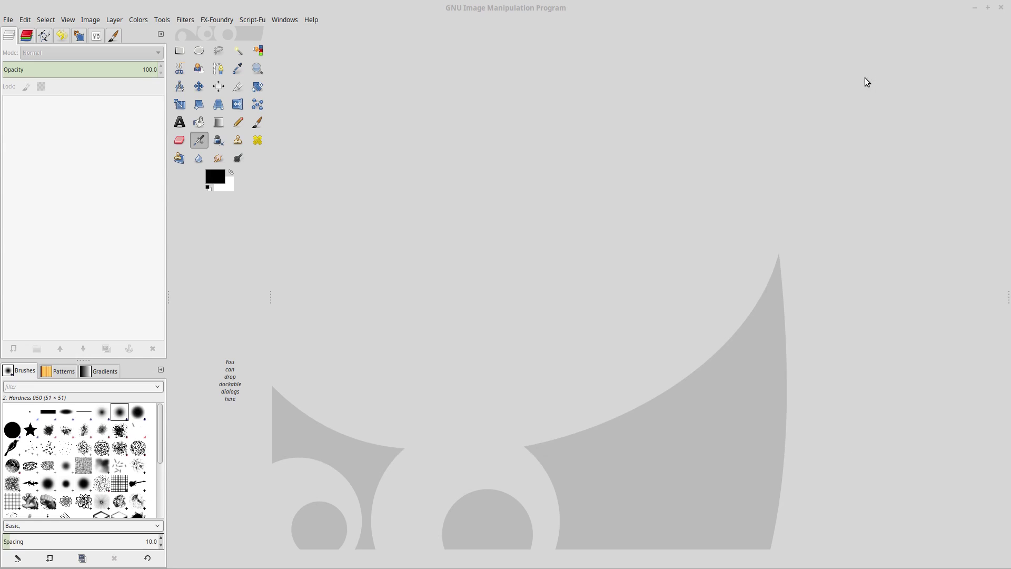
{"action": "left_click", "coordinate": [8, 19]}
{"action": "left_click", "coordinate": [21, 33]}
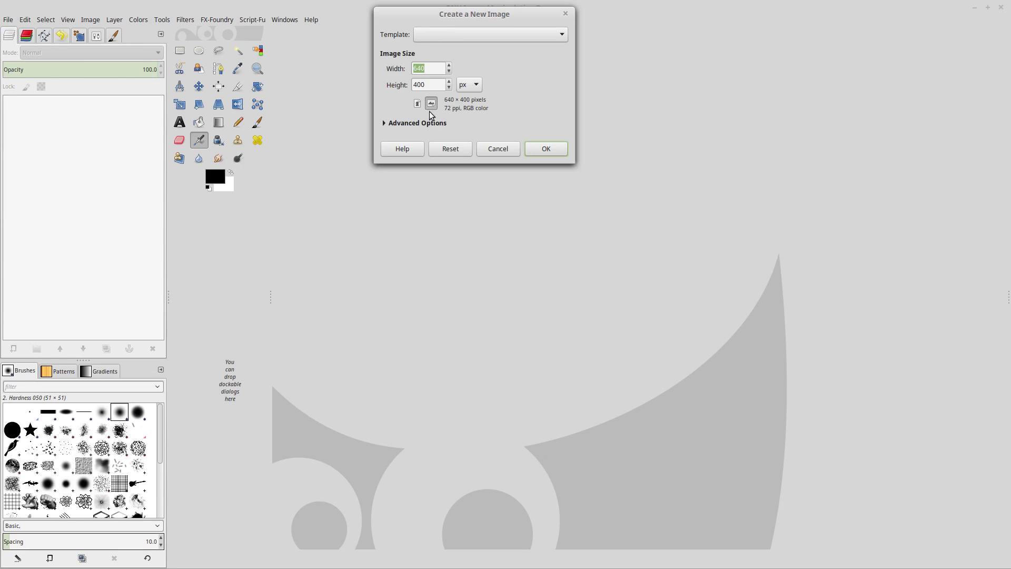
{"action": "double_click", "coordinate": [430, 69]}
{"action": "type", "text": "1920"}
{"action": "key", "text": "Tab"}
{"action": "type", "text": "1080"}
{"action": "left_click", "coordinate": [535, 144]}
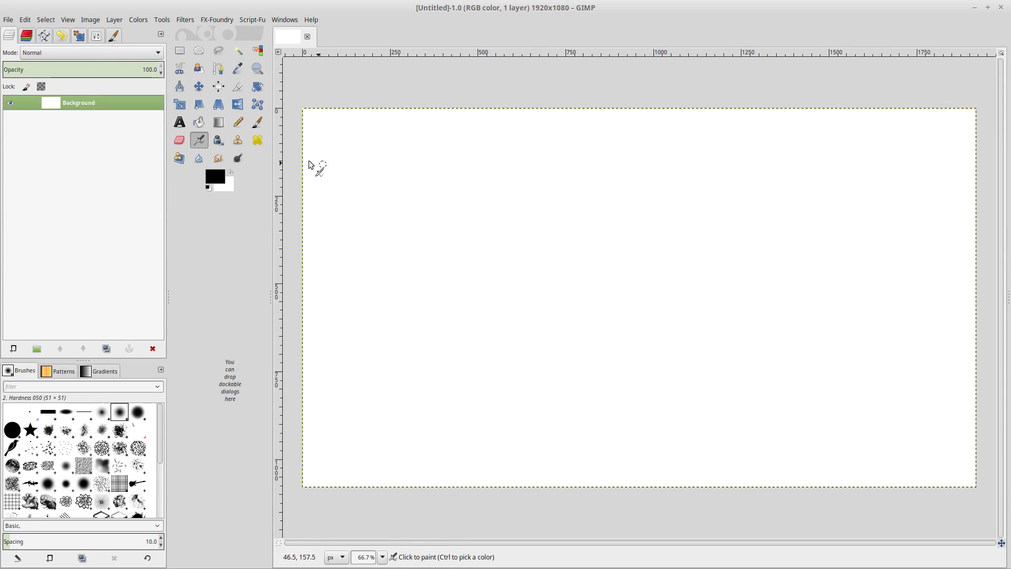
{"action": "left_click", "coordinate": [199, 123]}
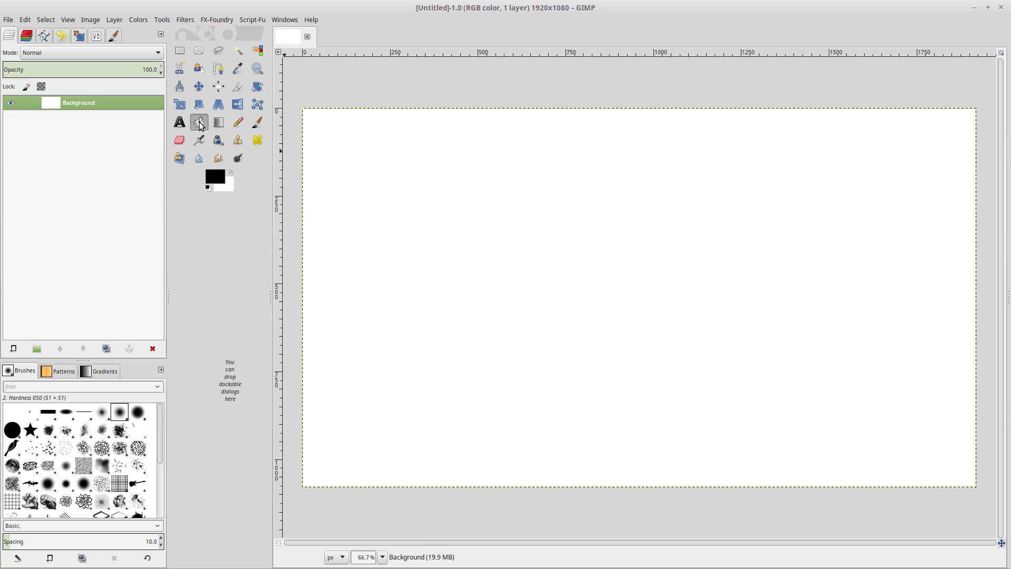
{"action": "left_click", "coordinate": [452, 259]}
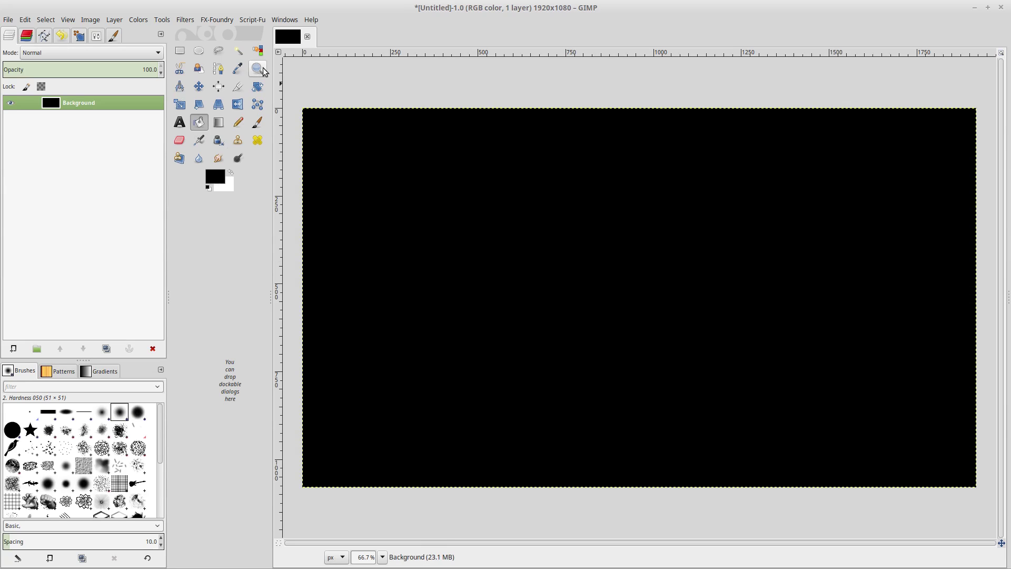
Open the G'MIC Degradations > Rain & snow filter
{"action": "left_click", "coordinate": [185, 19]}
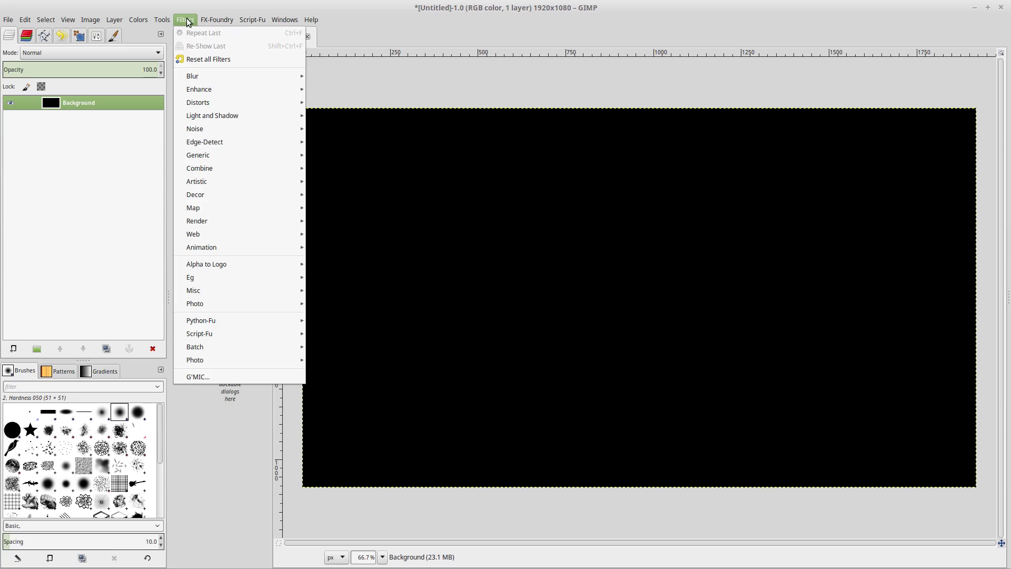
{"action": "left_click", "coordinate": [217, 377]}
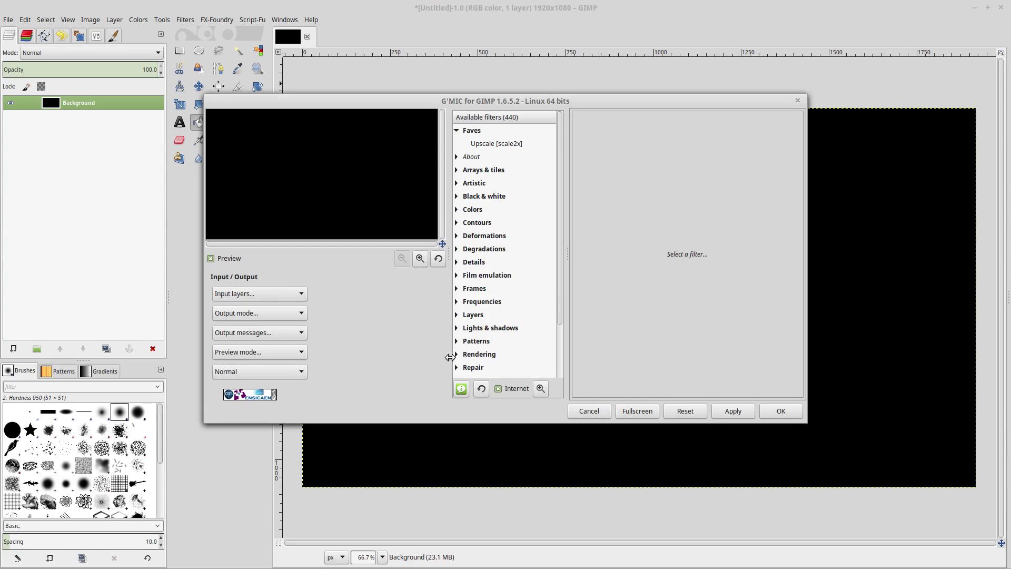
{"action": "left_click", "coordinate": [457, 249]}
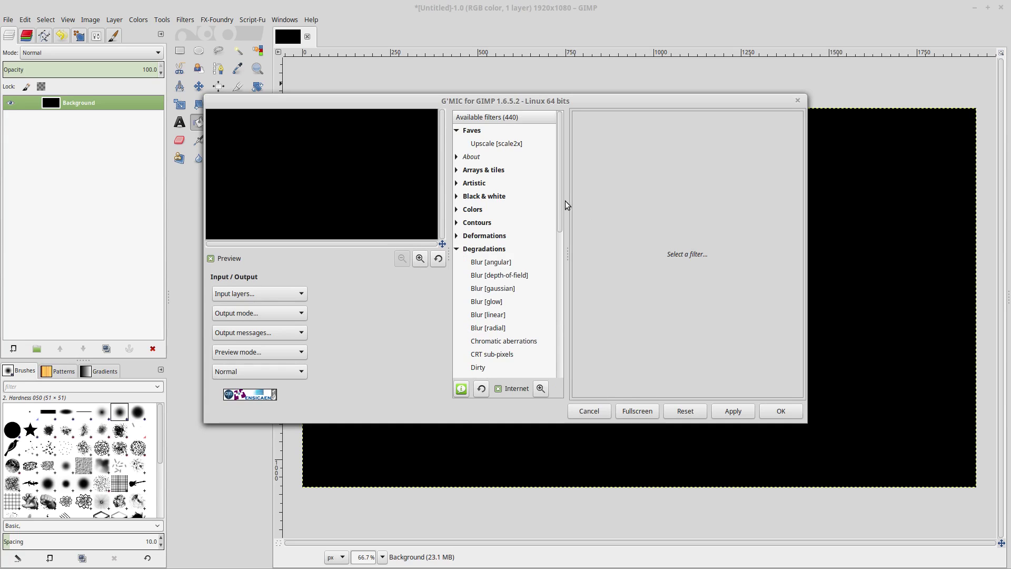
{"action": "left_click_drag", "start_coordinate": [561, 207], "coordinate": [569, 287]}
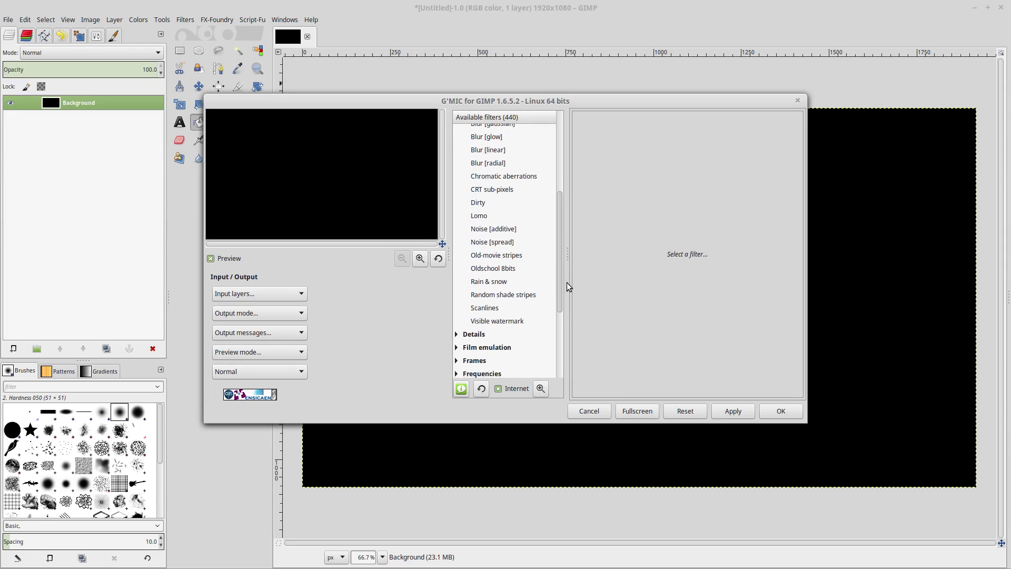
{"action": "left_click", "coordinate": [486, 282]}
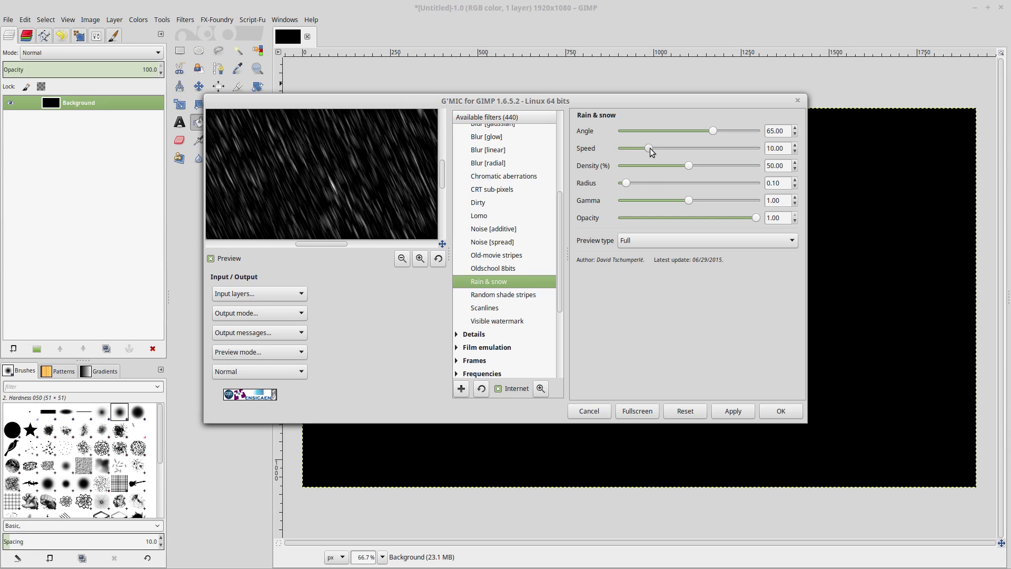
Set Rain & snow to speed 0, density 25, radius 1.5, opacity 0.5 and apply it
{"action": "left_click_drag", "start_coordinate": [649, 149], "coordinate": [606, 157]}
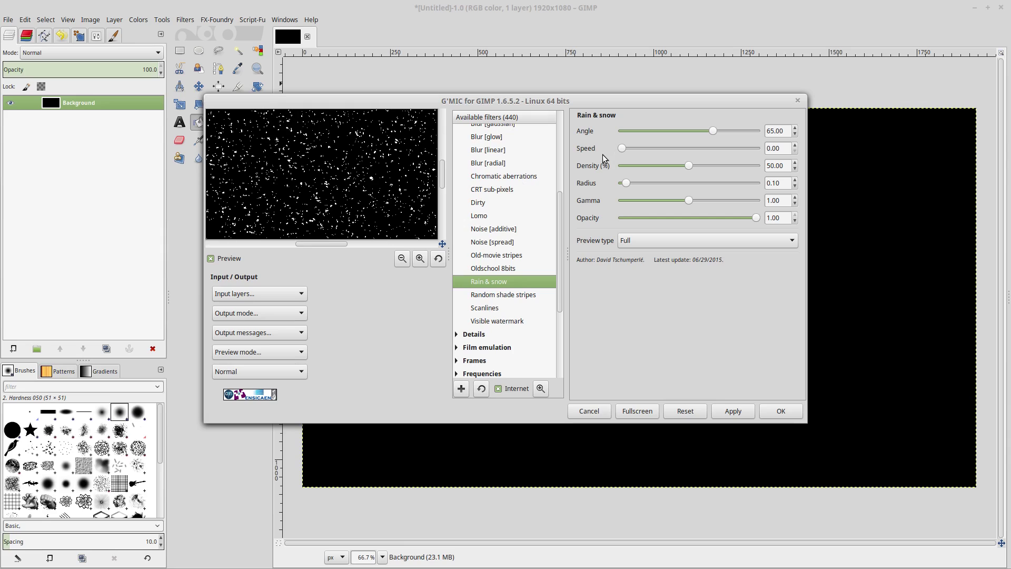
{"action": "left_click_drag", "start_coordinate": [785, 168], "coordinate": [754, 160]}
{"action": "key", "text": "BackSpace"}
{"action": "type", "text": "25"}
{"action": "key", "text": "Return"}
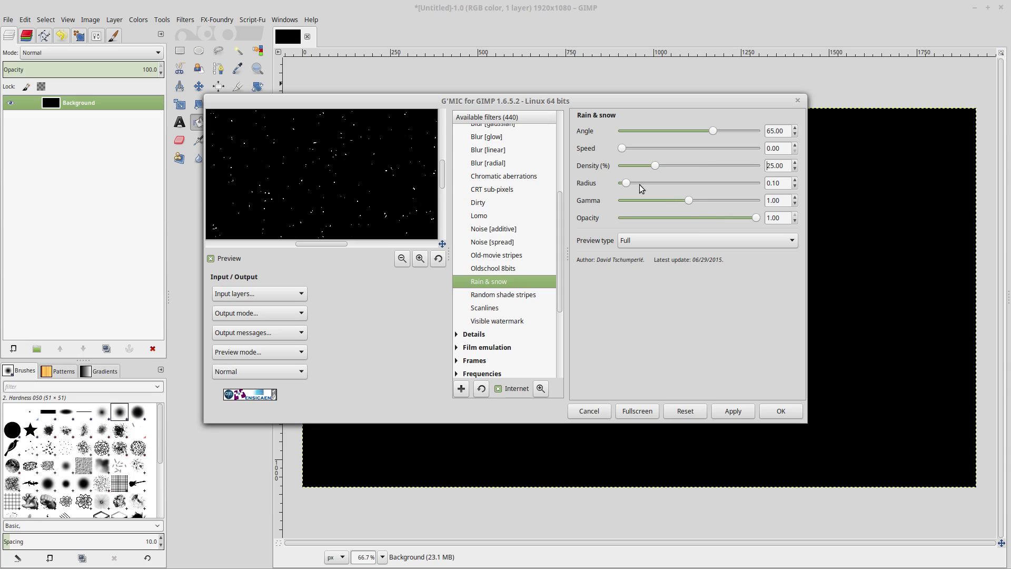
{"action": "left_click_drag", "start_coordinate": [626, 184], "coordinate": [691, 185]}
{"action": "left_click_drag", "start_coordinate": [785, 183], "coordinate": [759, 181]}
{"action": "left_click_drag", "start_coordinate": [783, 217], "coordinate": [754, 217]}
{"action": "type", "text": "0.5"}
{"action": "key", "text": "Return"}
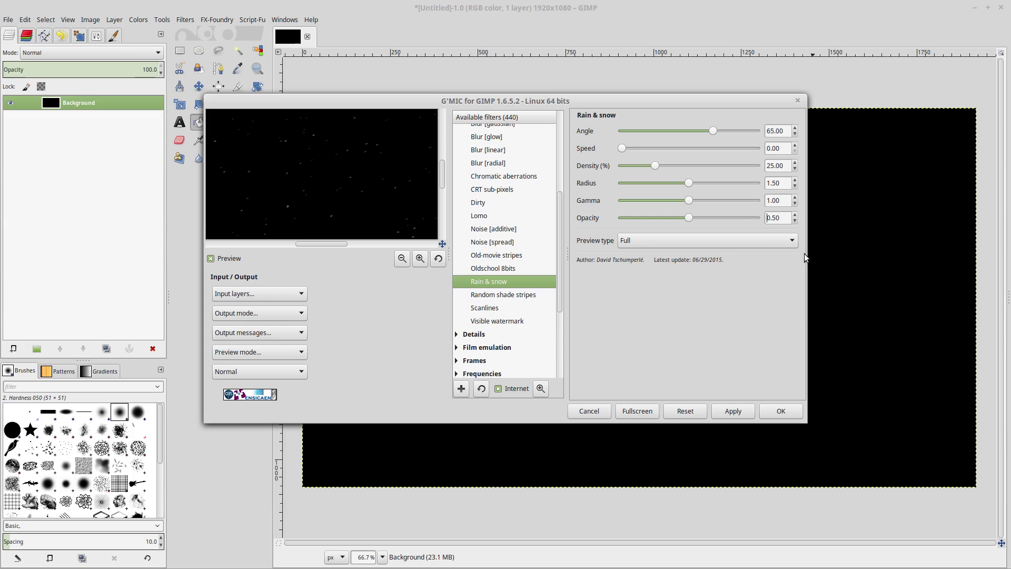
{"action": "left_click", "coordinate": [768, 412]}
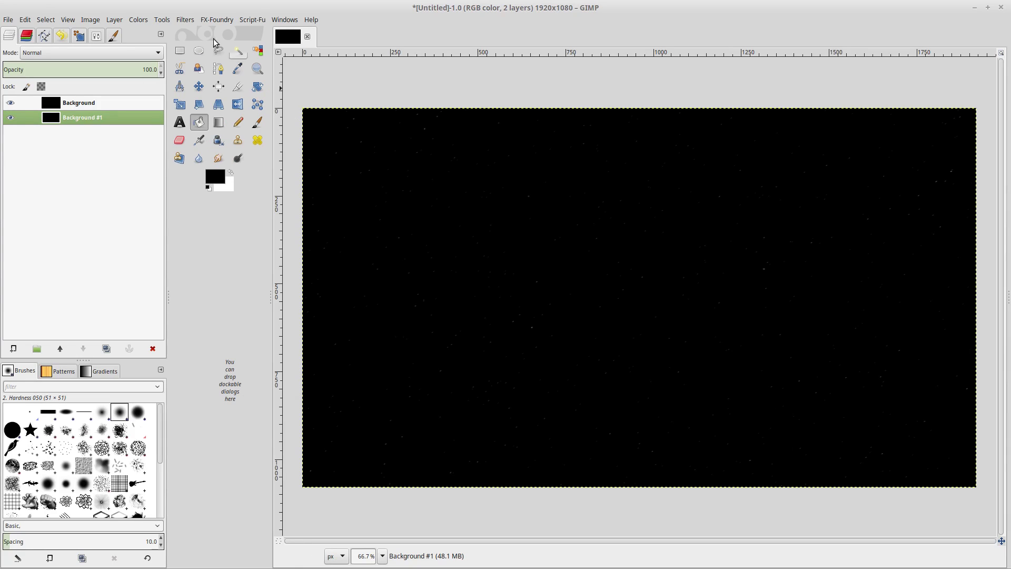
Rerun the Rain & snow filter twice, adding star layers Background #2 and Background #3
{"action": "left_click", "coordinate": [183, 21]}
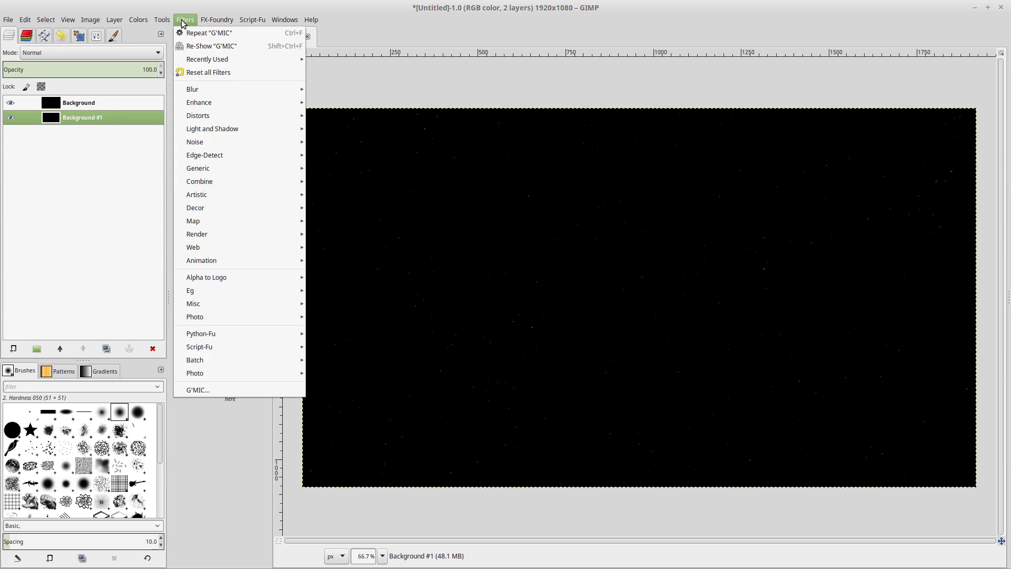
{"action": "left_click", "coordinate": [199, 34]}
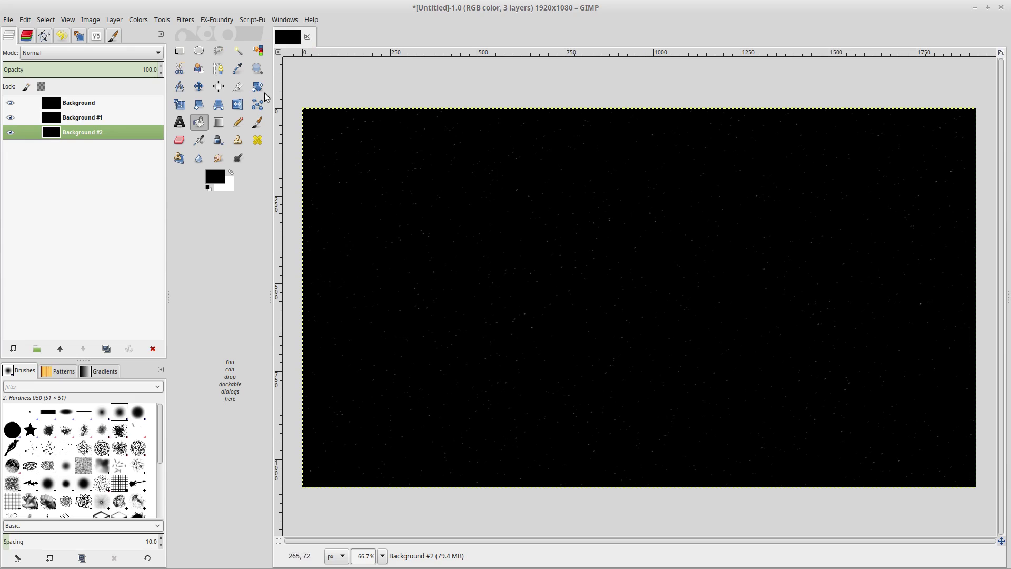
{"action": "left_click", "coordinate": [185, 21]}
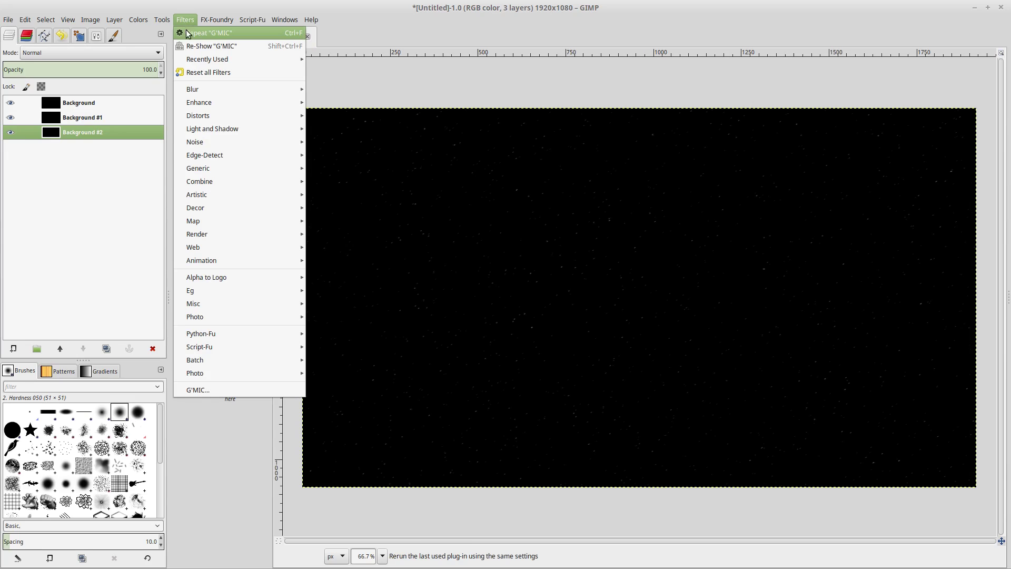
{"action": "left_click", "coordinate": [196, 33]}
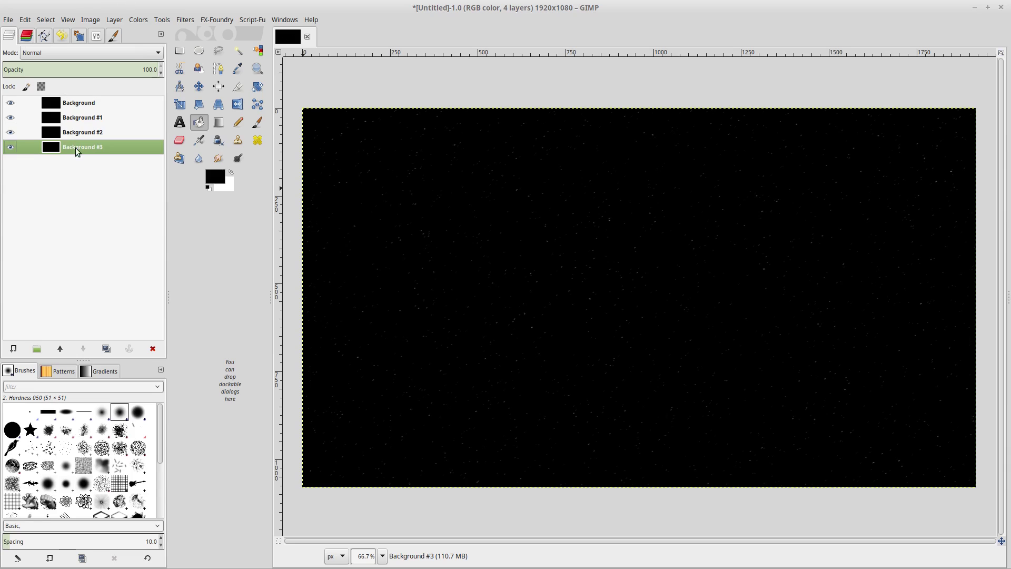
Flatten the four star layers with Image > Flatten Image
{"action": "left_click", "coordinate": [91, 20]}
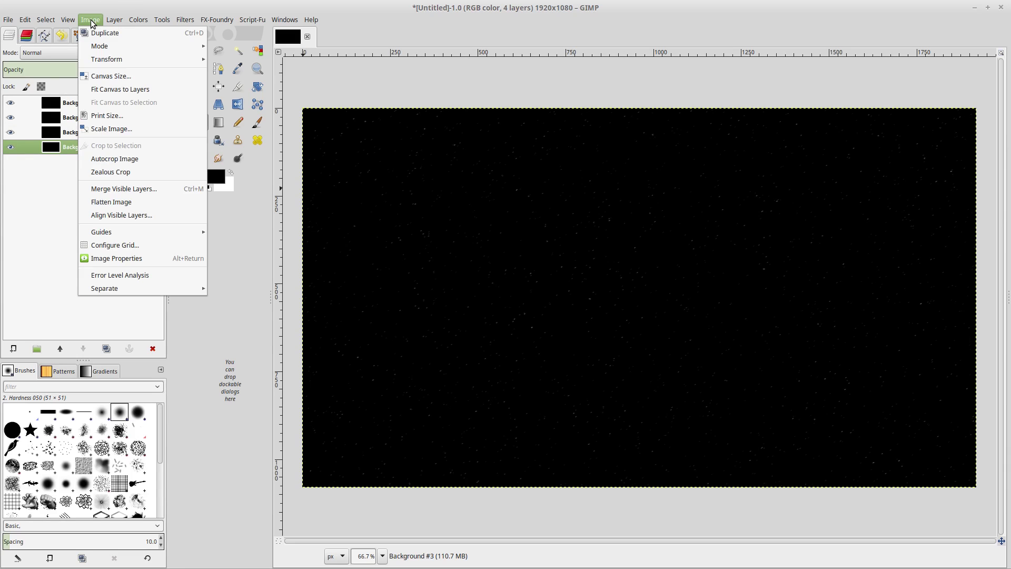
{"action": "left_click", "coordinate": [113, 203]}
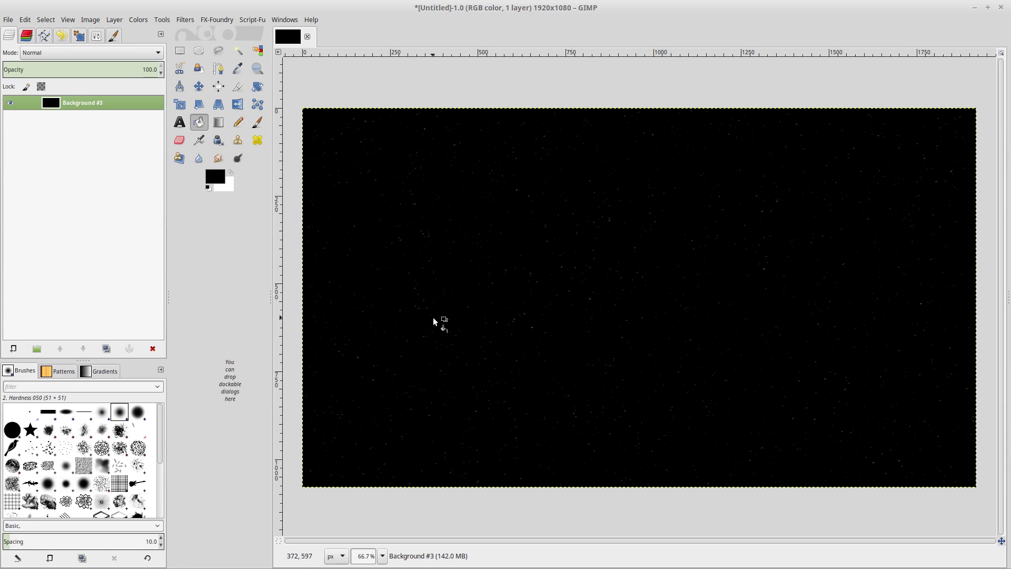
Apply G'MIC Artistic > Photoillustration with bloom special effect to Background #3
{"action": "left_click", "coordinate": [209, 21]}
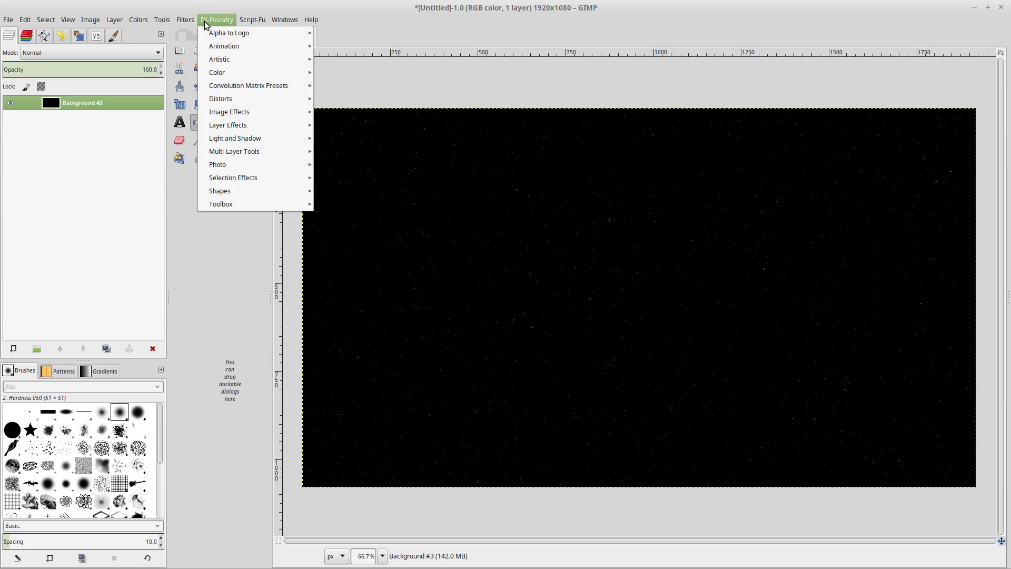
{"action": "mouse_move", "coordinate": [187, 20]}
{"action": "left_click", "coordinate": [194, 392]}
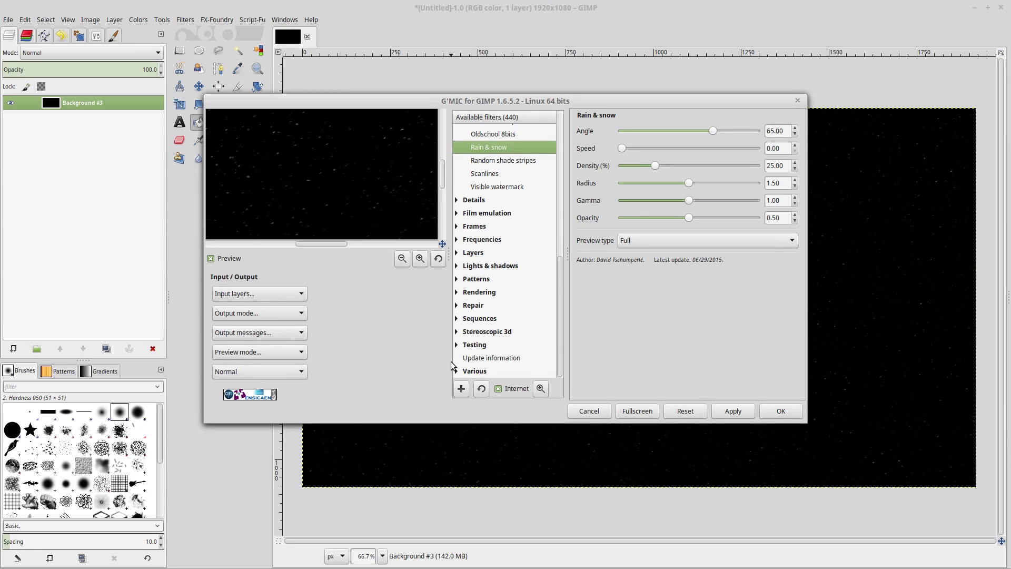
{"action": "scroll", "coordinate": [466, 202], "scroll_direction": "up", "scroll_amount": 5}
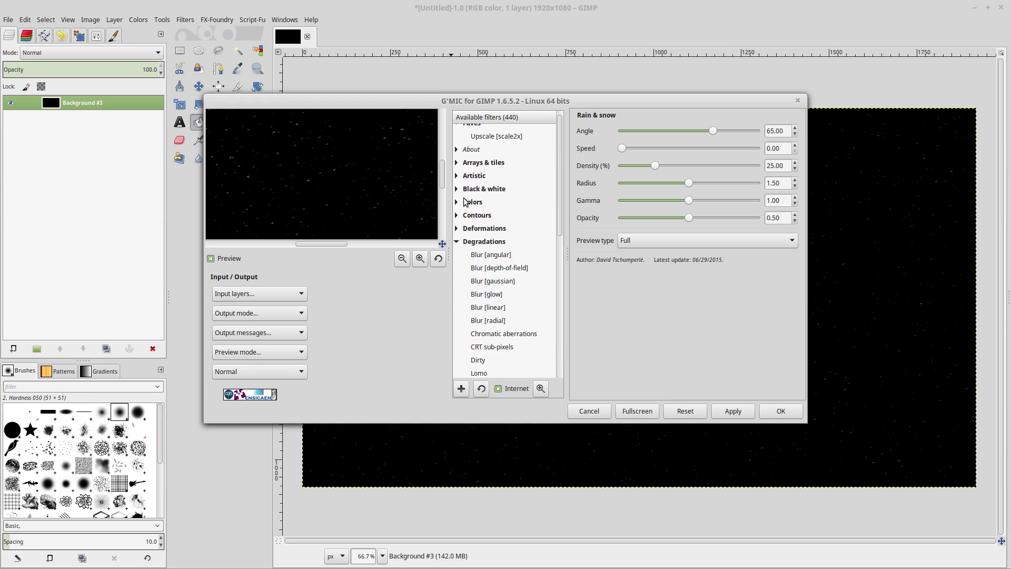
{"action": "left_click", "coordinate": [456, 176]}
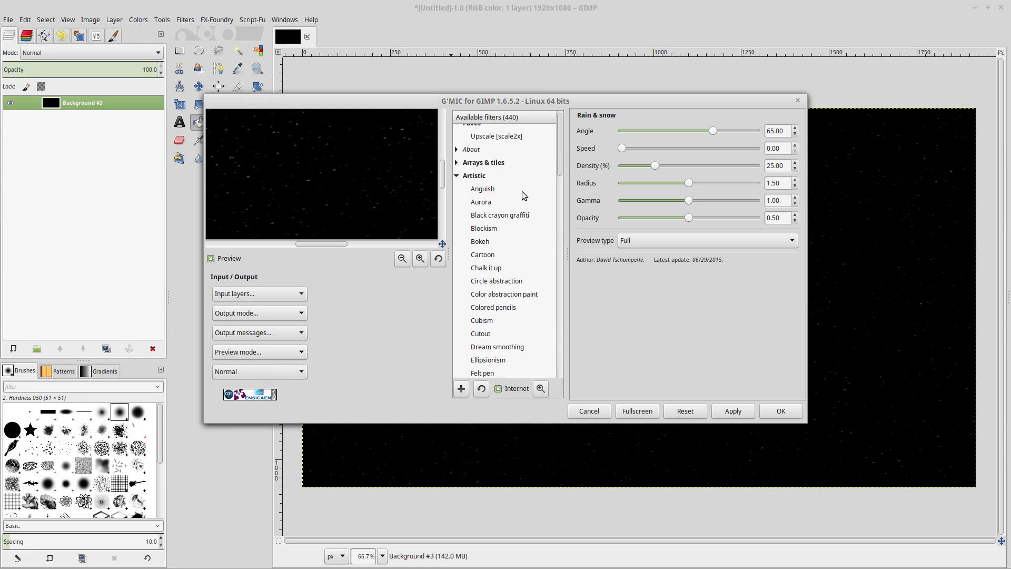
{"action": "left_click_drag", "start_coordinate": [560, 168], "coordinate": [560, 236]}
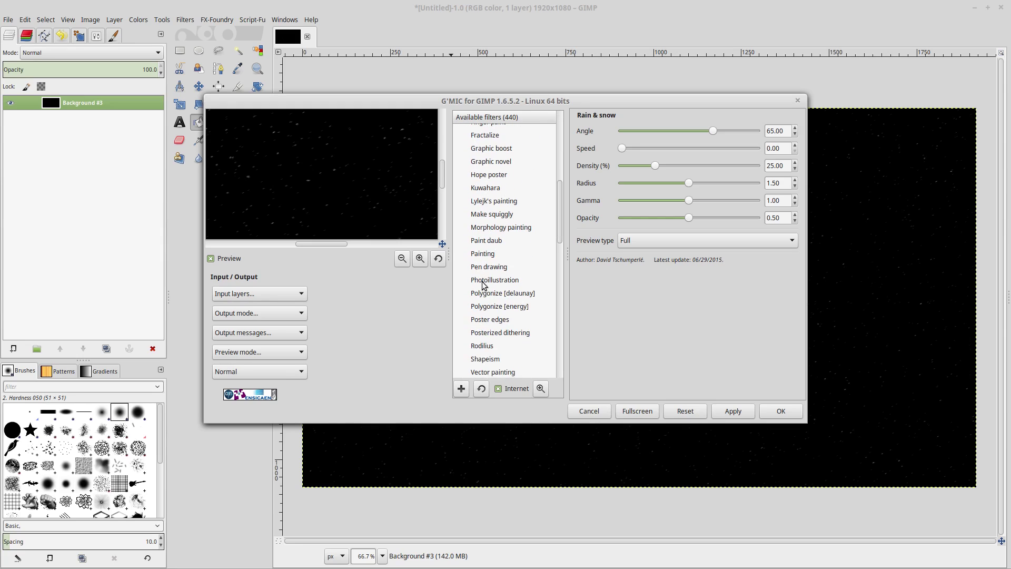
{"action": "left_click", "coordinate": [497, 280]}
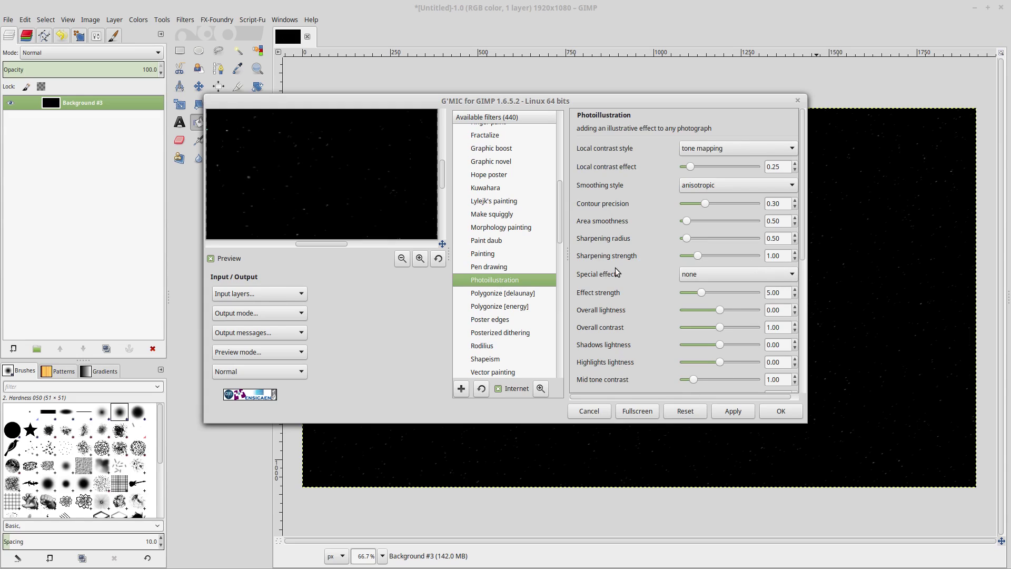
{"action": "left_click", "coordinate": [693, 277]}
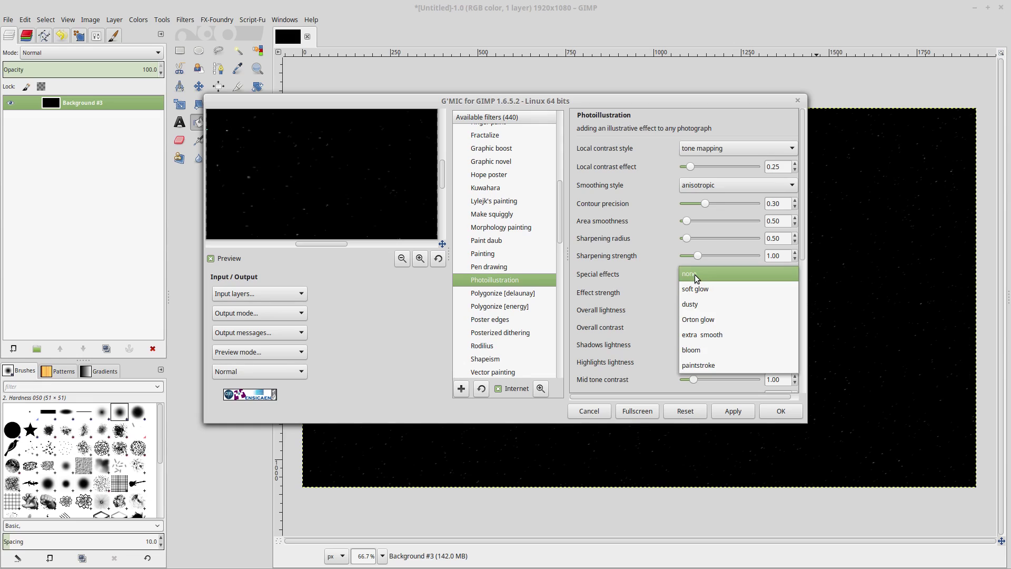
{"action": "left_click", "coordinate": [692, 350]}
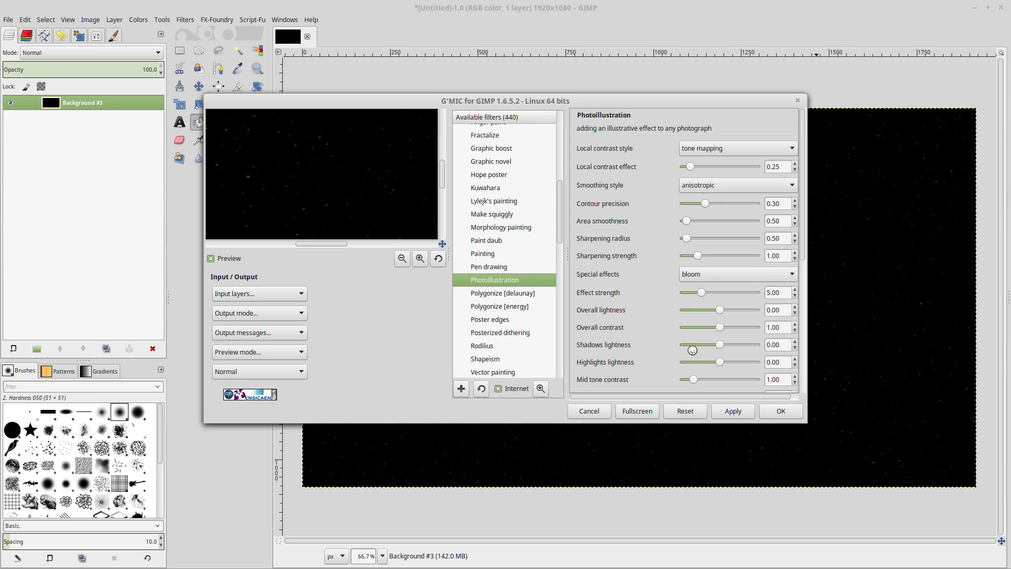
{"action": "left_click", "coordinate": [780, 413]}
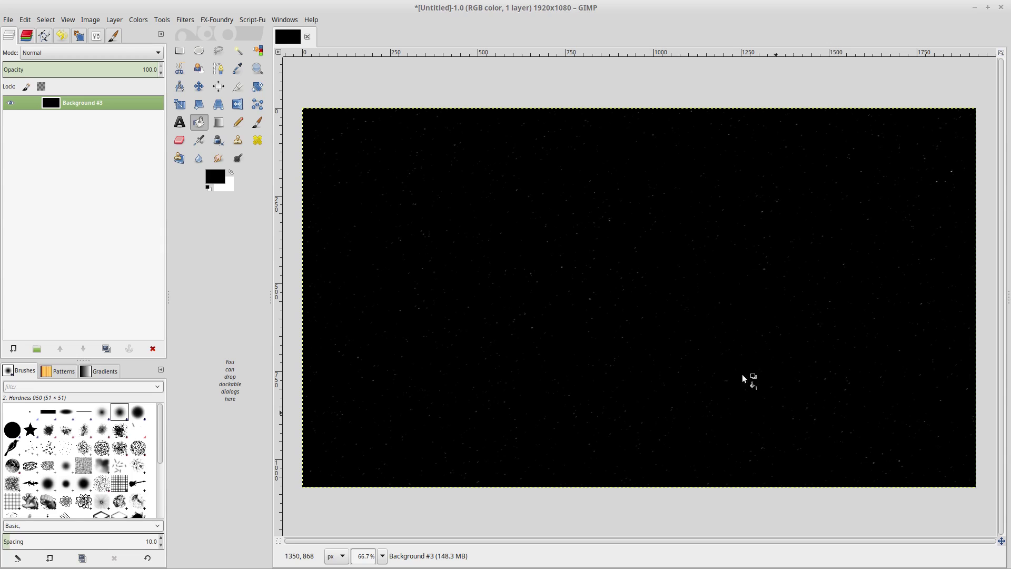
Open the G'MIC Degradations > Chromatic aberrations filter
{"action": "left_click", "coordinate": [186, 21]}
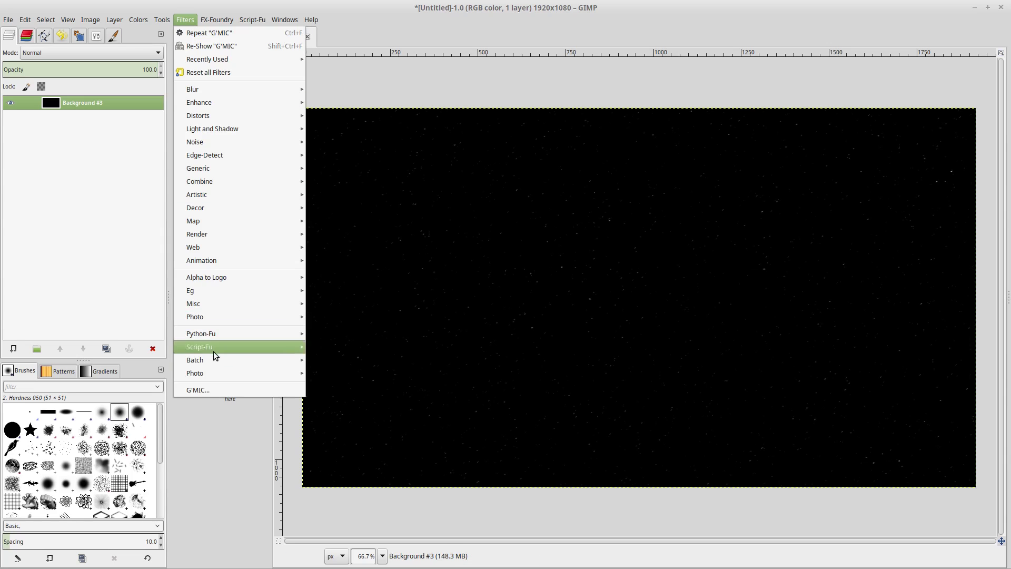
{"action": "left_click", "coordinate": [217, 389]}
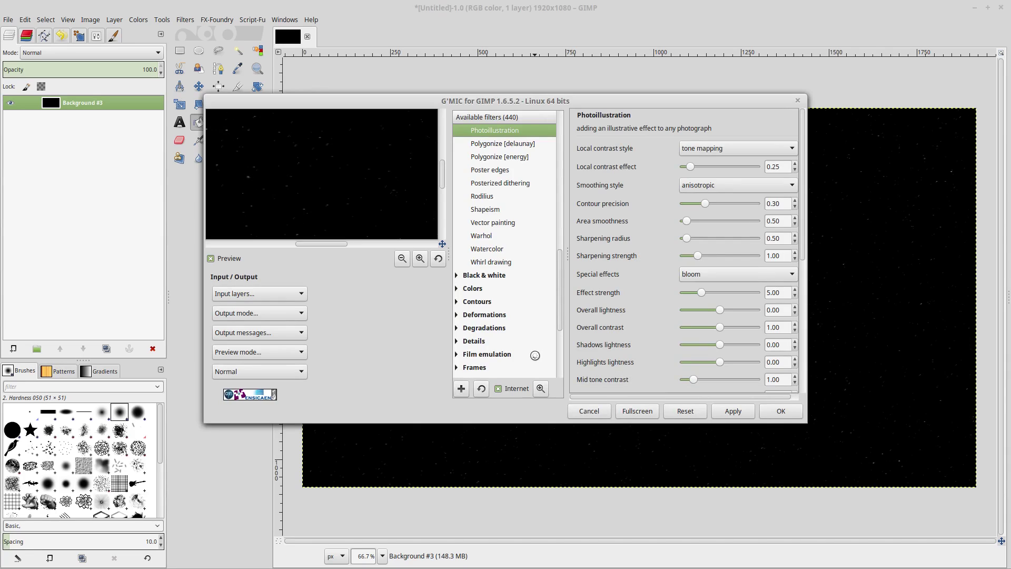
{"action": "left_click", "coordinate": [456, 328]}
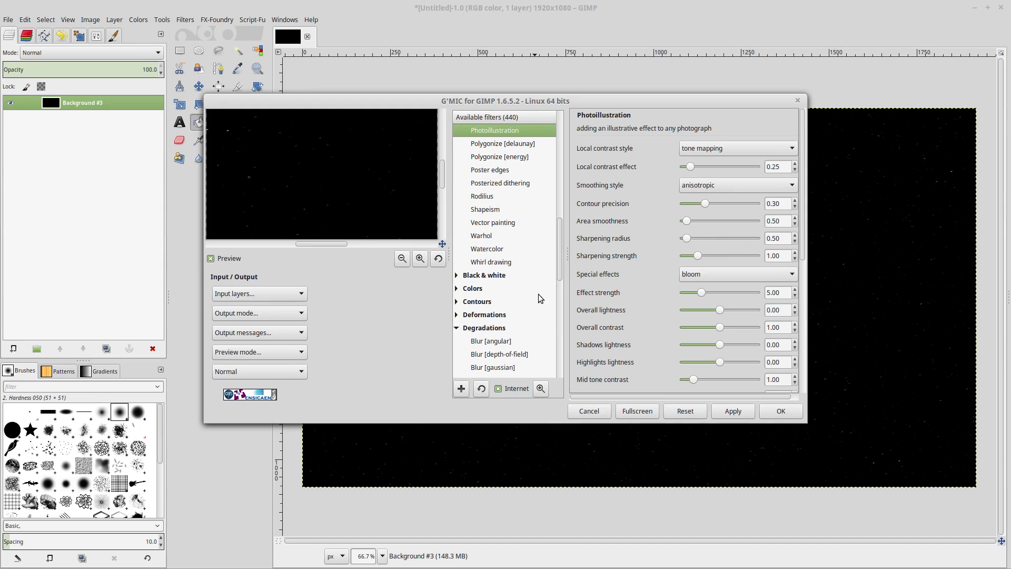
{"action": "left_click_drag", "start_coordinate": [559, 260], "coordinate": [560, 301]}
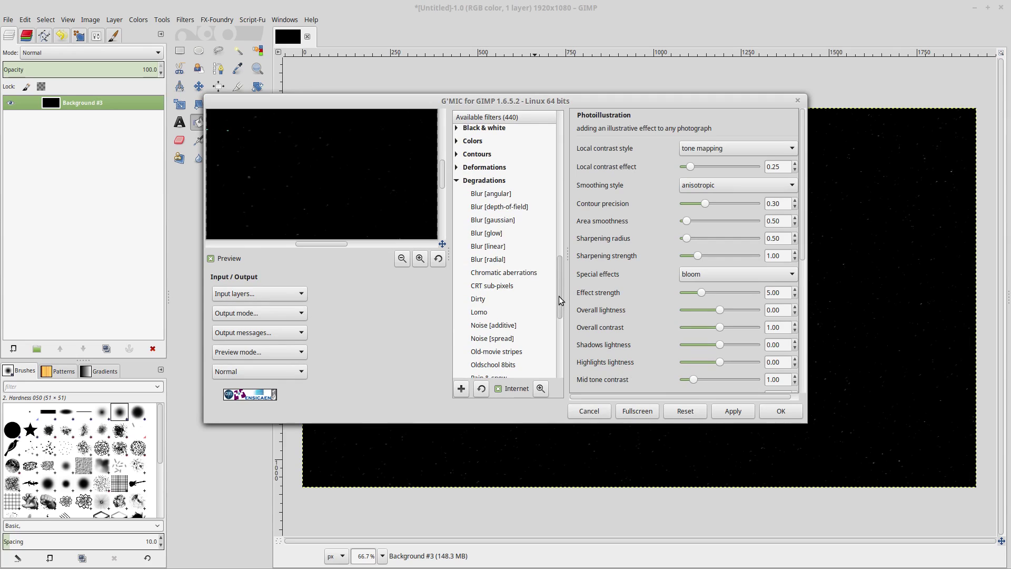
{"action": "left_click", "coordinate": [478, 274]}
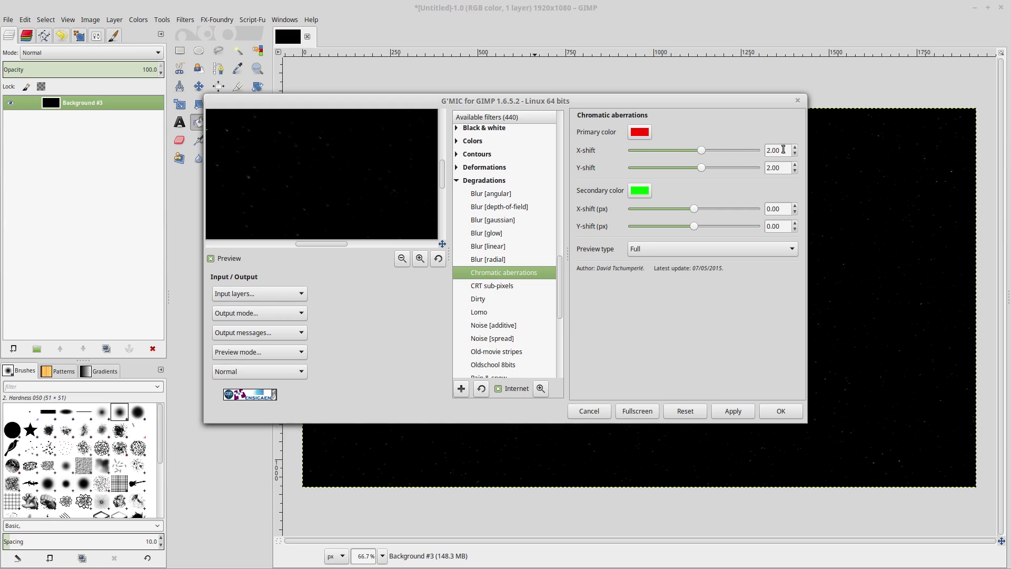
Set both X-shift and Y-shift to 0.50
{"action": "double_click", "coordinate": [782, 150]}
{"action": "key", "text": "BackSpace"}
{"action": "type", "text": ".5"}
{"action": "key", "text": "Return"}
{"action": "double_click", "coordinate": [789, 169]}
{"action": "key", "text": "BackSpace"}
{"action": "type", "text": ".5"}
{"action": "key", "text": "Return"}
Set both pixel shifts to -0.50 and apply the chromatic aberration
{"action": "double_click", "coordinate": [788, 207]}
{"action": "type", "text": "-"}
{"action": "key", "text": "Return"}
{"action": "double_click", "coordinate": [775, 227]}
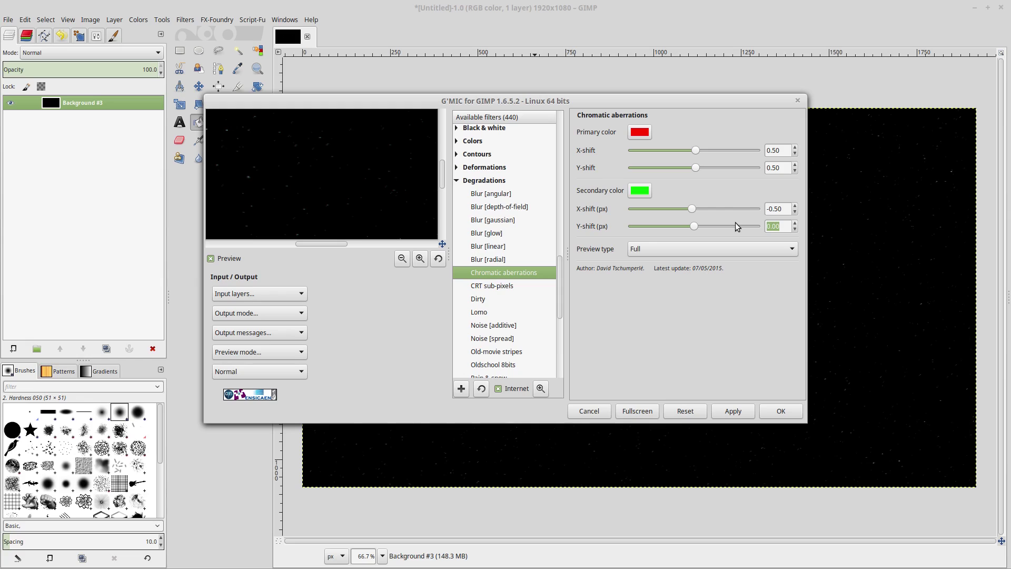
{"action": "type", "text": "-0"}
{"action": "type", "text": ".5"}
{"action": "key", "text": "Return"}
{"action": "left_click", "coordinate": [780, 411]}
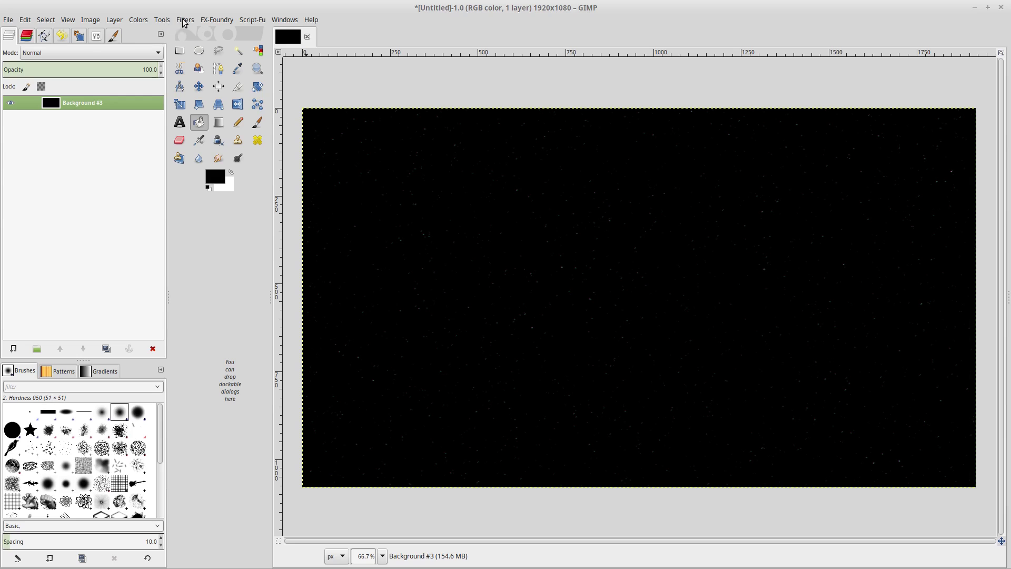
Apply G'MIC Details > Freaky details (amplitude 2, scale 10, 1 iteration) to Background #3
{"action": "left_click", "coordinate": [186, 20]}
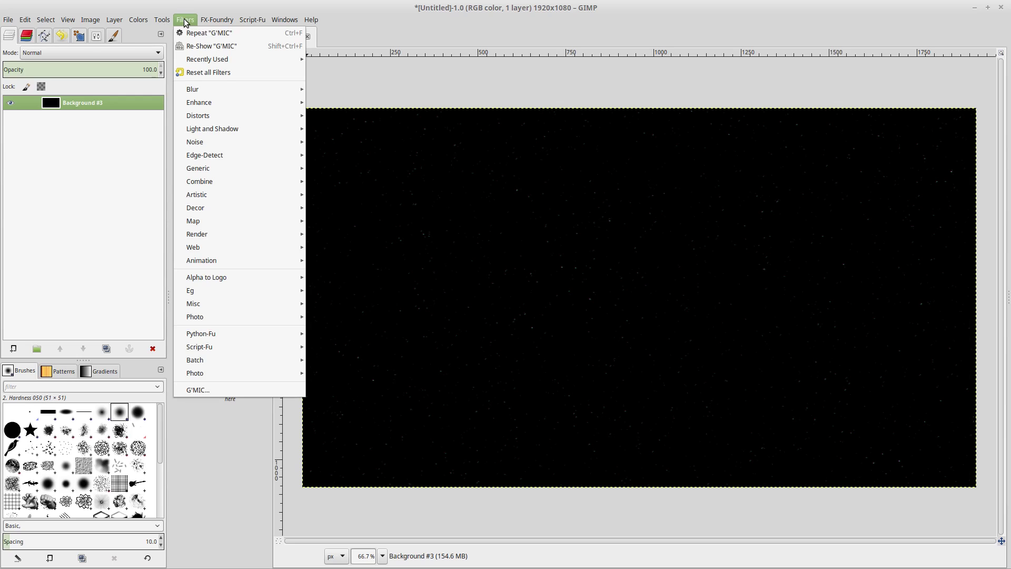
{"action": "left_click", "coordinate": [203, 389]}
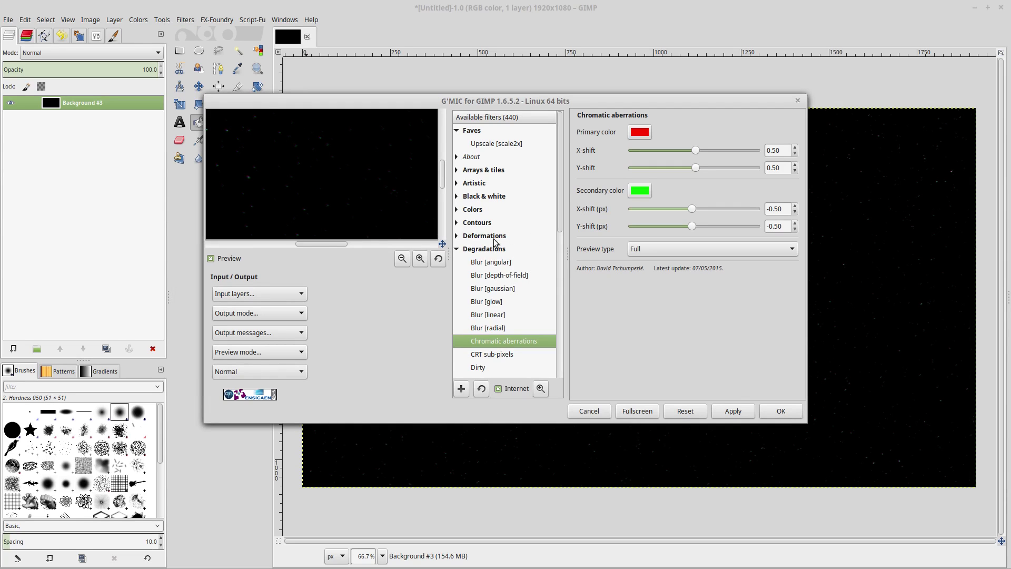
{"action": "left_click", "coordinate": [457, 249]}
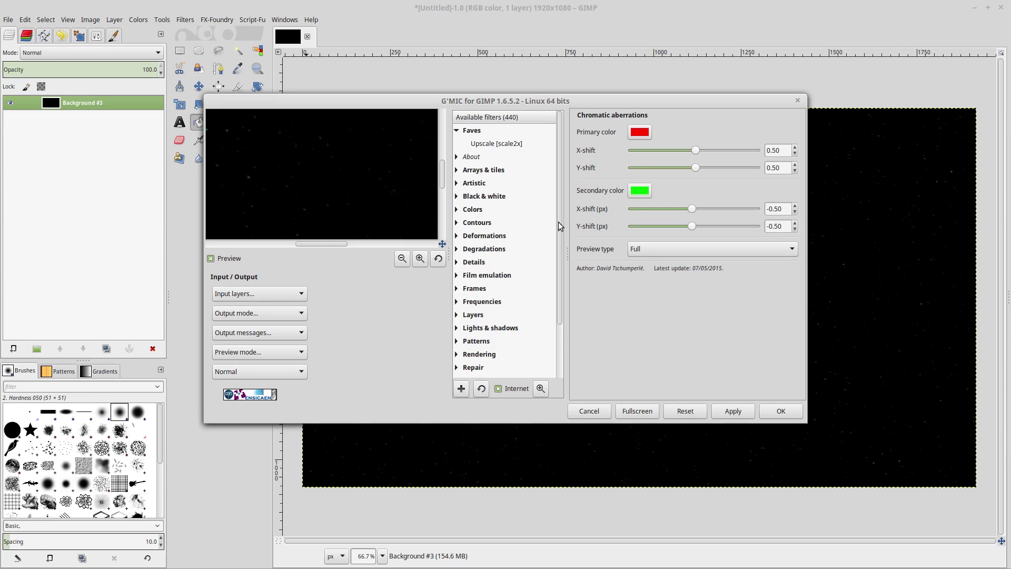
{"action": "left_click", "coordinate": [457, 263]}
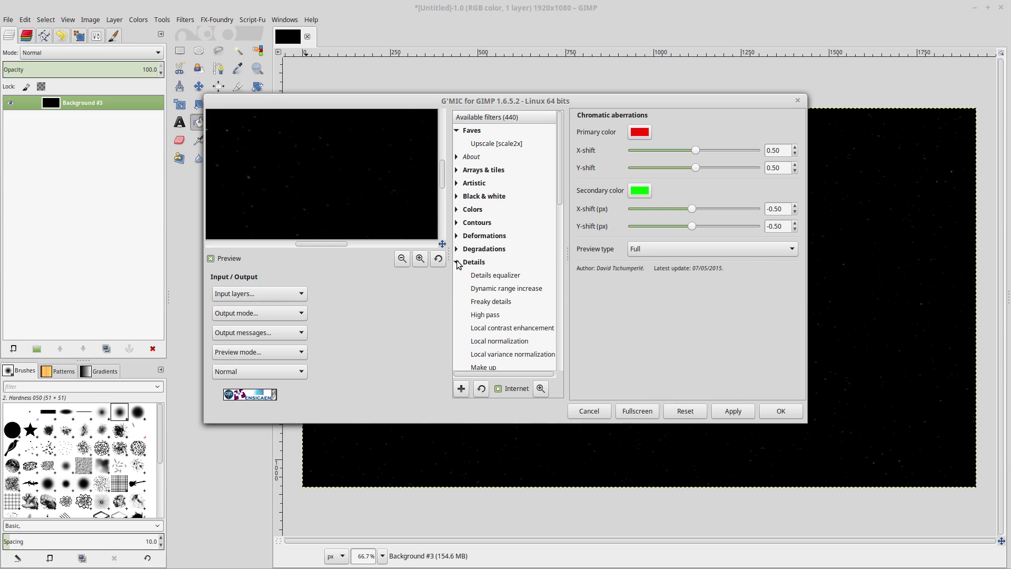
{"action": "left_click", "coordinate": [484, 302]}
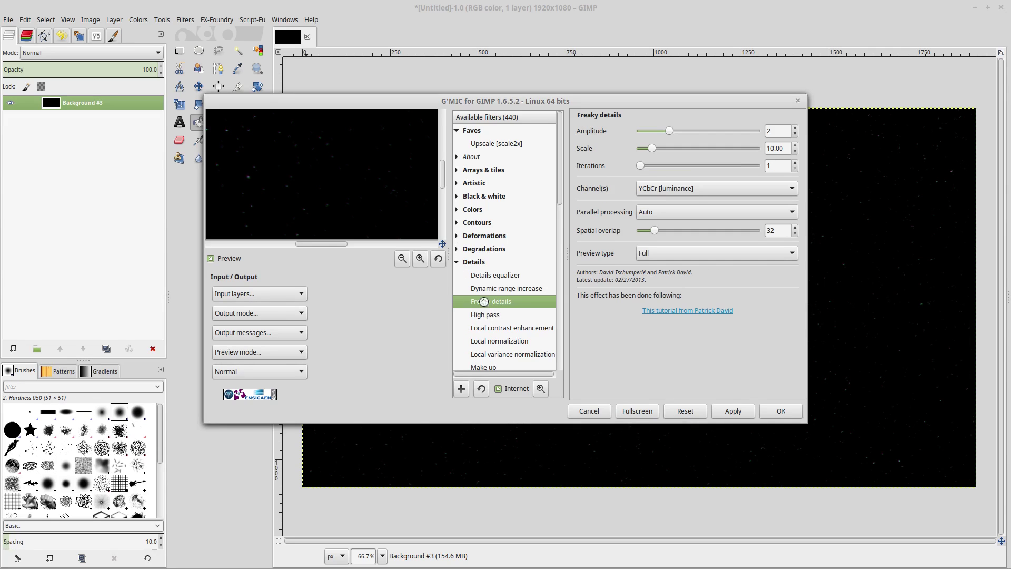
{"action": "left_click", "coordinate": [765, 413]}
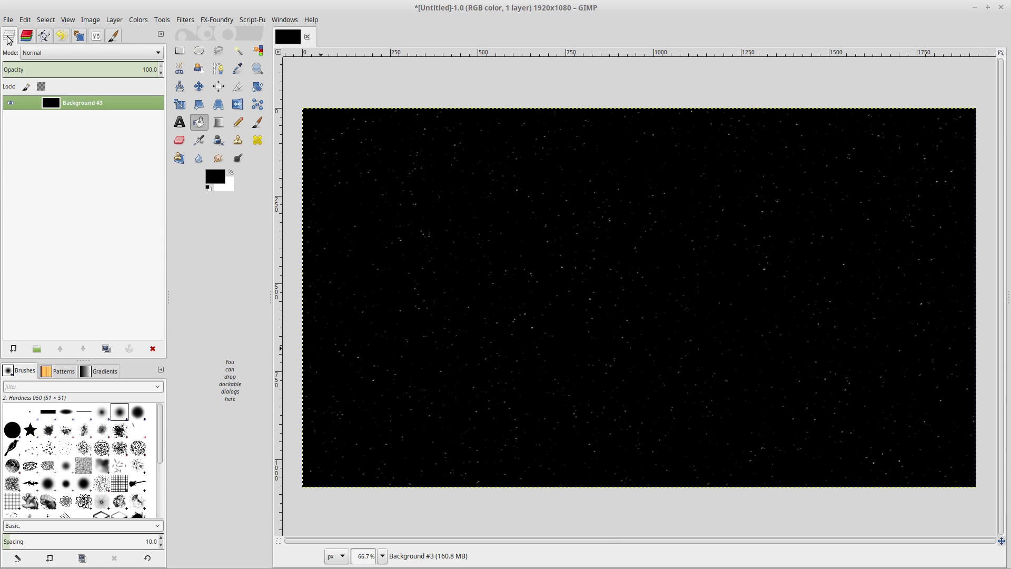
Create a new transparent layer called Layer and switch its blend mode to Screen
{"action": "right_click", "coordinate": [78, 103]}
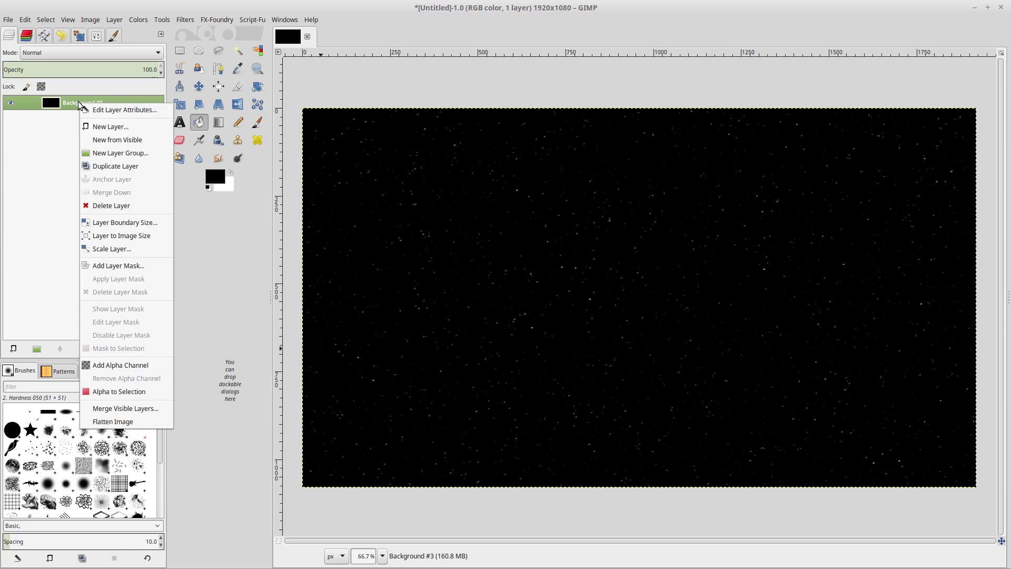
{"action": "left_click", "coordinate": [110, 127]}
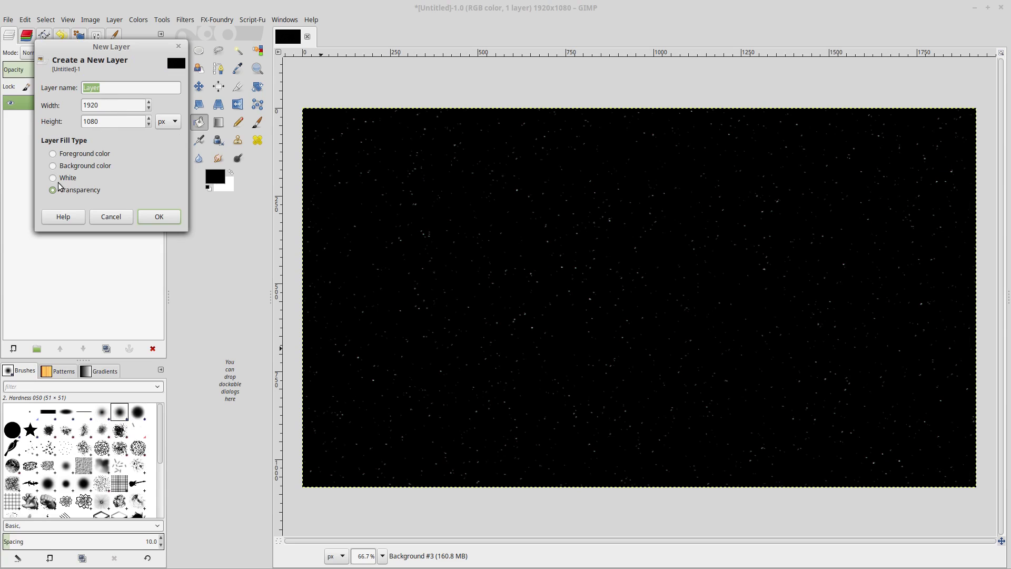
{"action": "left_click", "coordinate": [154, 217]}
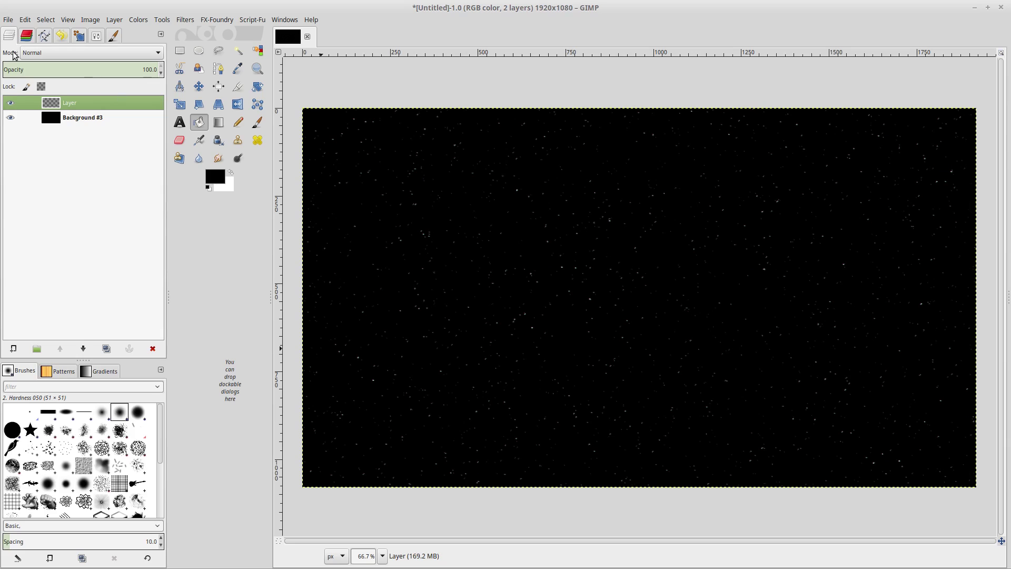
{"action": "left_click", "coordinate": [42, 53]}
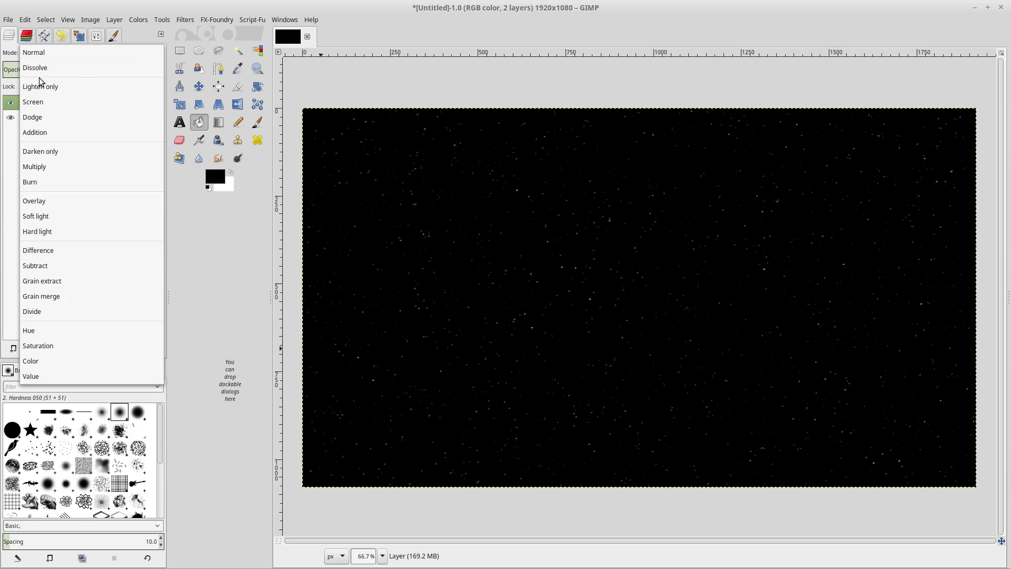
{"action": "left_click", "coordinate": [45, 102]}
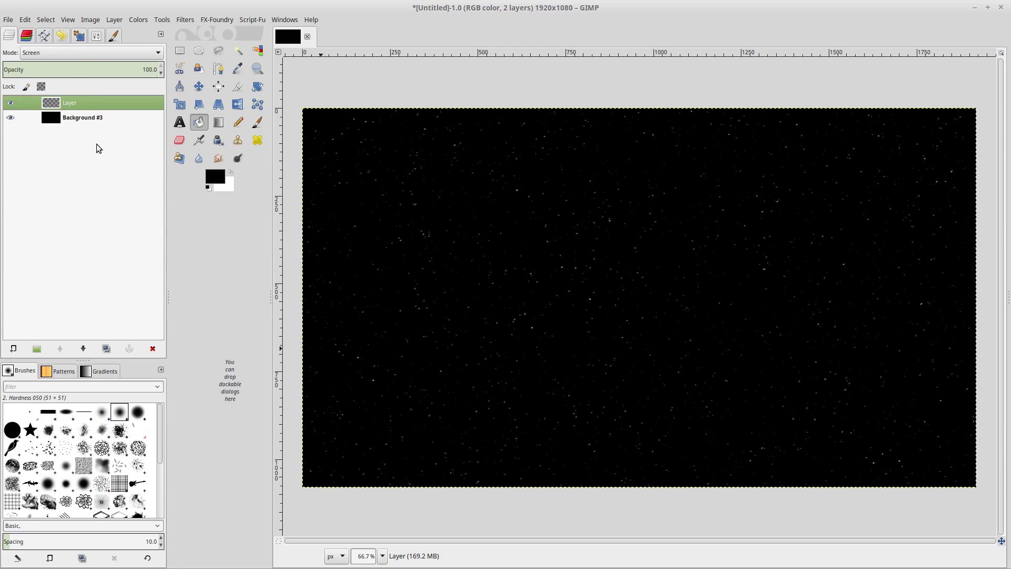
Render G'MIC Patterns > Clouds with raised density onto the Screen-mode layer
{"action": "left_click", "coordinate": [186, 20]}
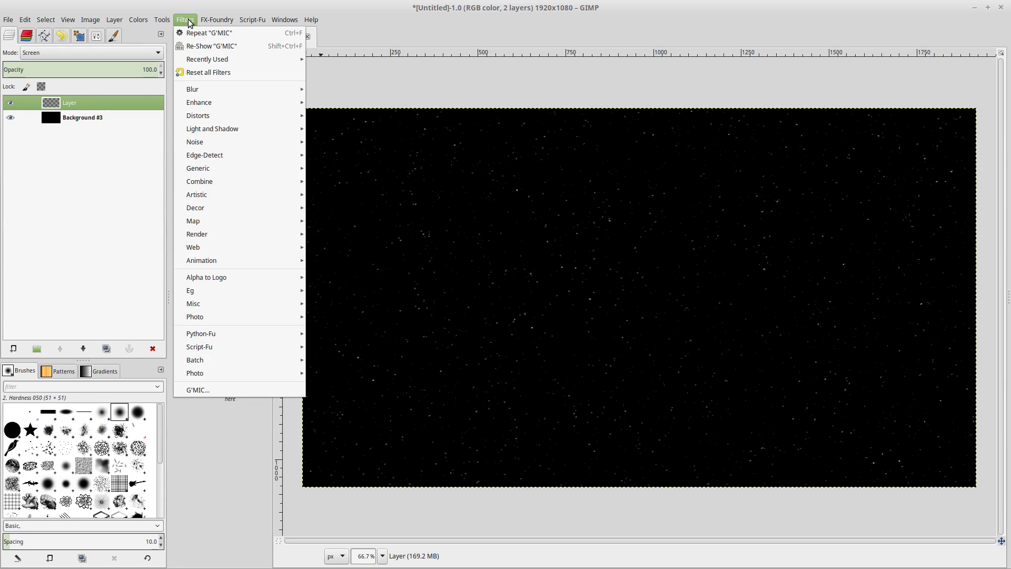
{"action": "left_click", "coordinate": [198, 389]}
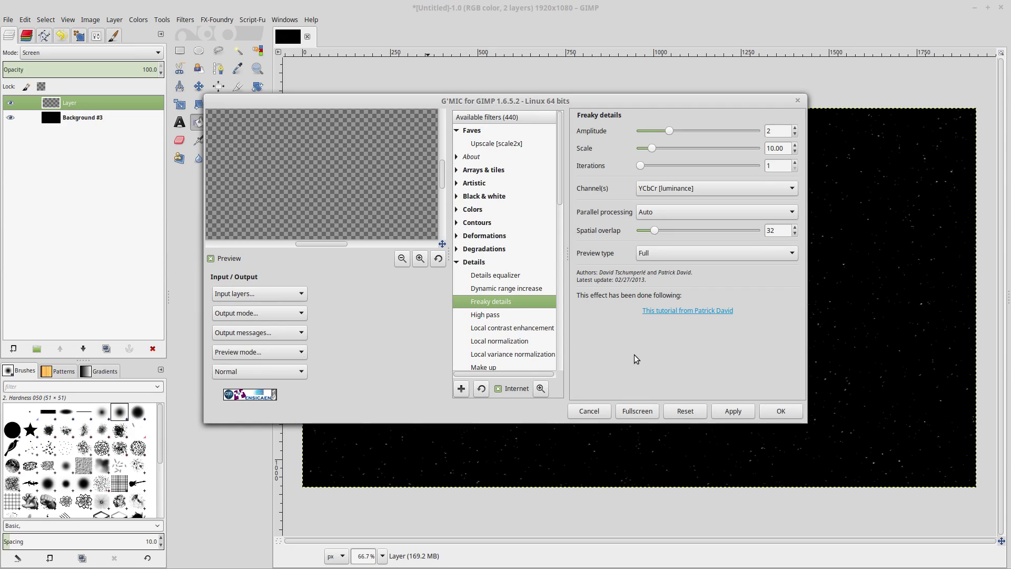
{"action": "left_click", "coordinate": [456, 262]}
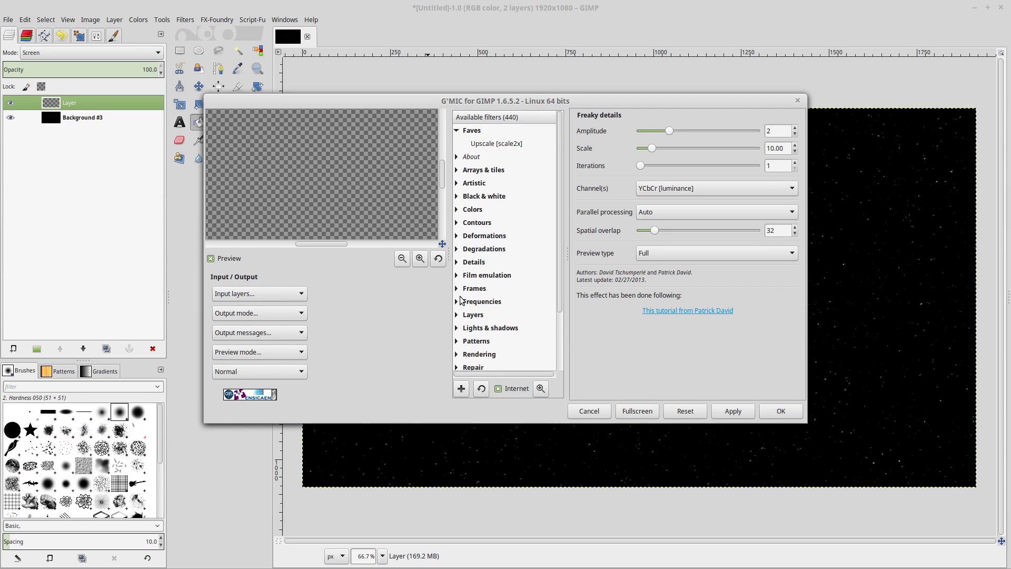
{"action": "scroll", "coordinate": [462, 324], "scroll_direction": "down", "scroll_amount": 1}
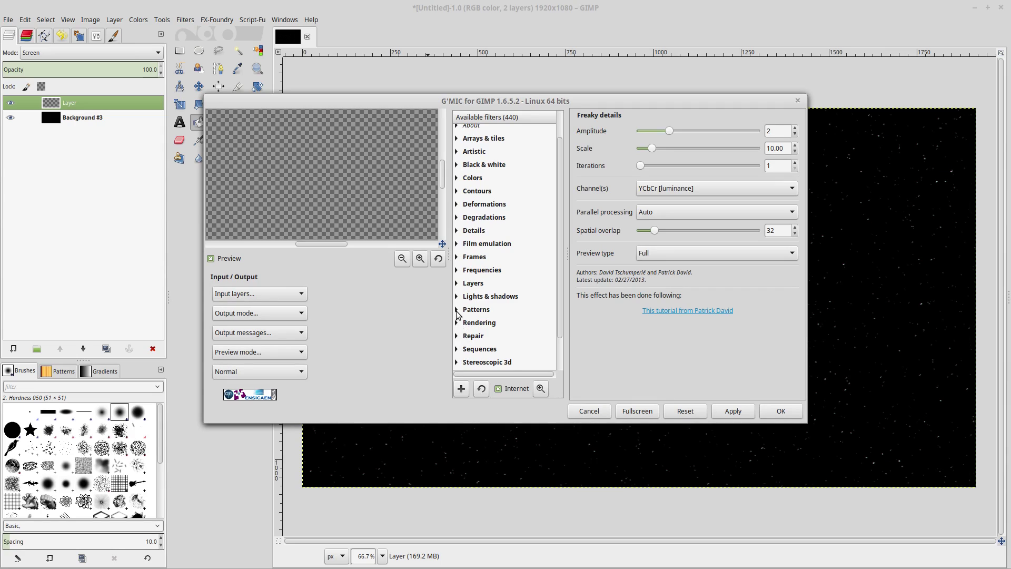
{"action": "left_click", "coordinate": [456, 309]}
{"action": "scroll", "coordinate": [476, 323], "scroll_direction": "down", "scroll_amount": 2}
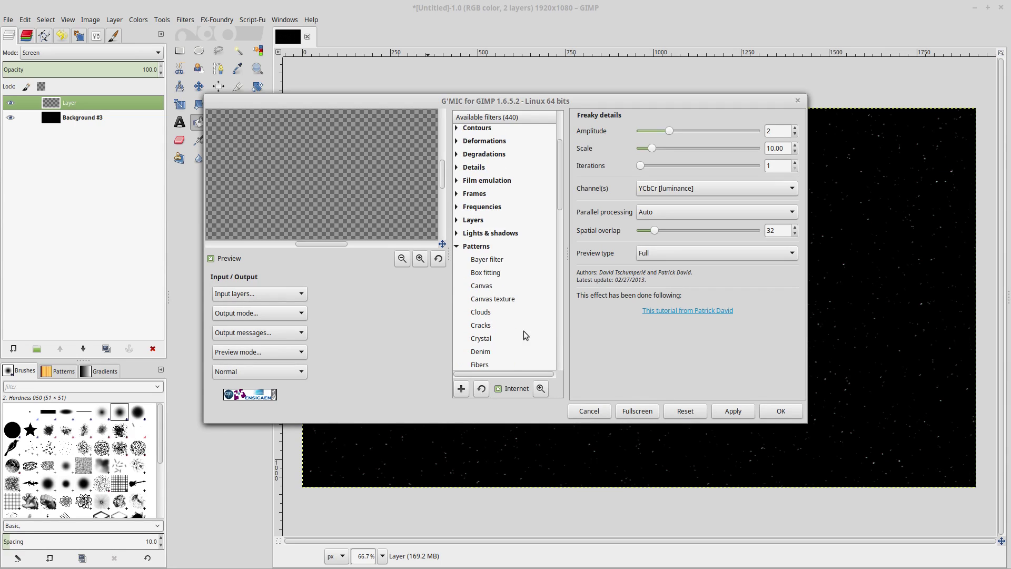
{"action": "left_click", "coordinate": [480, 316]}
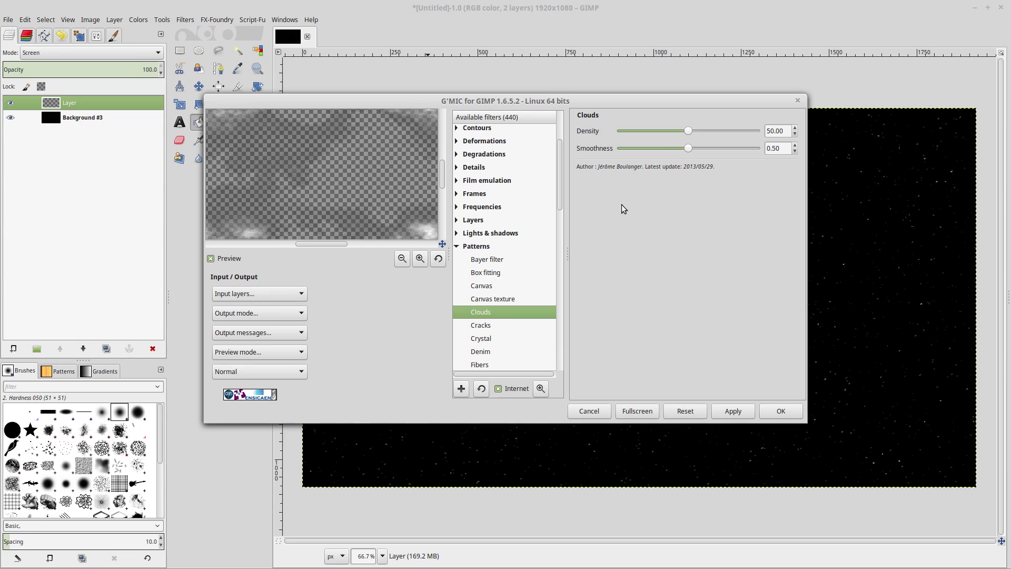
{"action": "left_click_drag", "start_coordinate": [691, 132], "coordinate": [664, 153]}
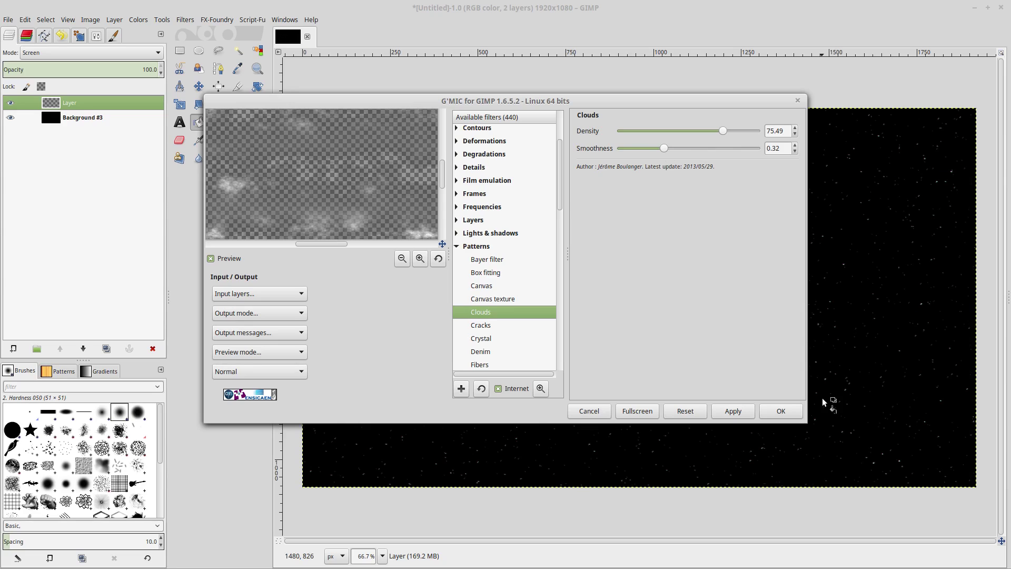
{"action": "left_click", "coordinate": [780, 411]}
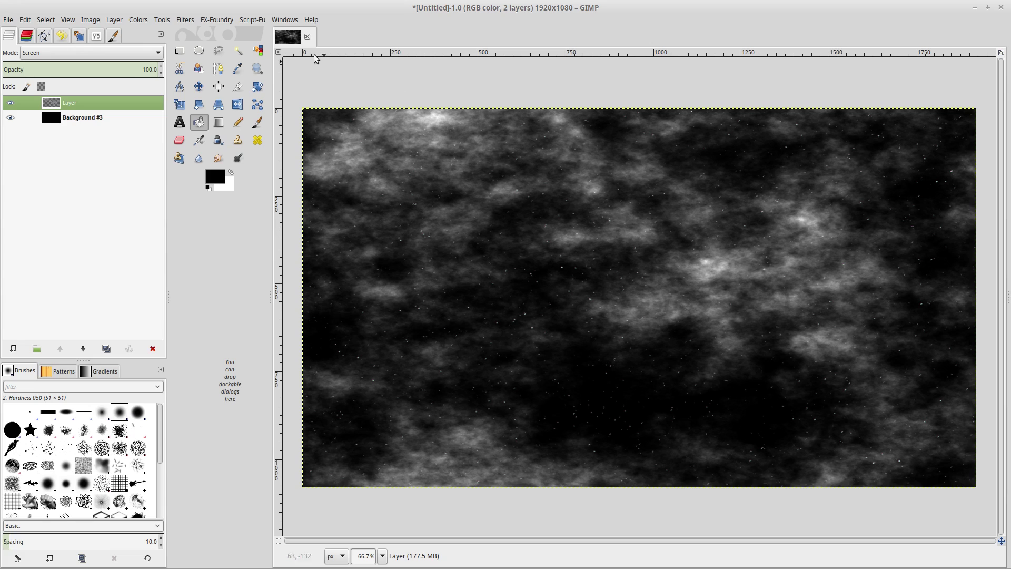
Colorize the cloud layer with hue 198, saturation 50 and lightness -71
{"action": "left_click", "coordinate": [139, 21]}
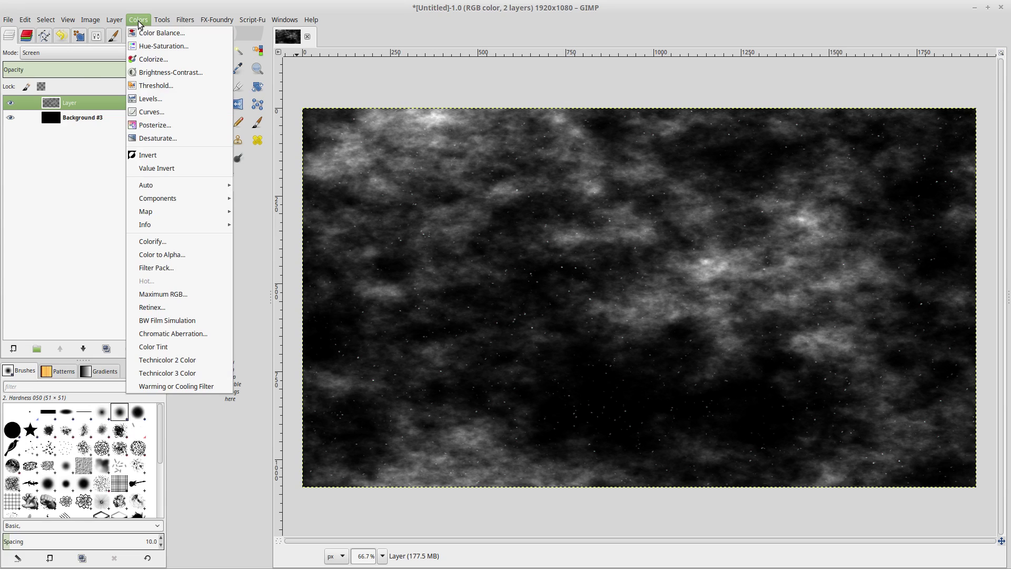
{"action": "left_click", "coordinate": [149, 60]}
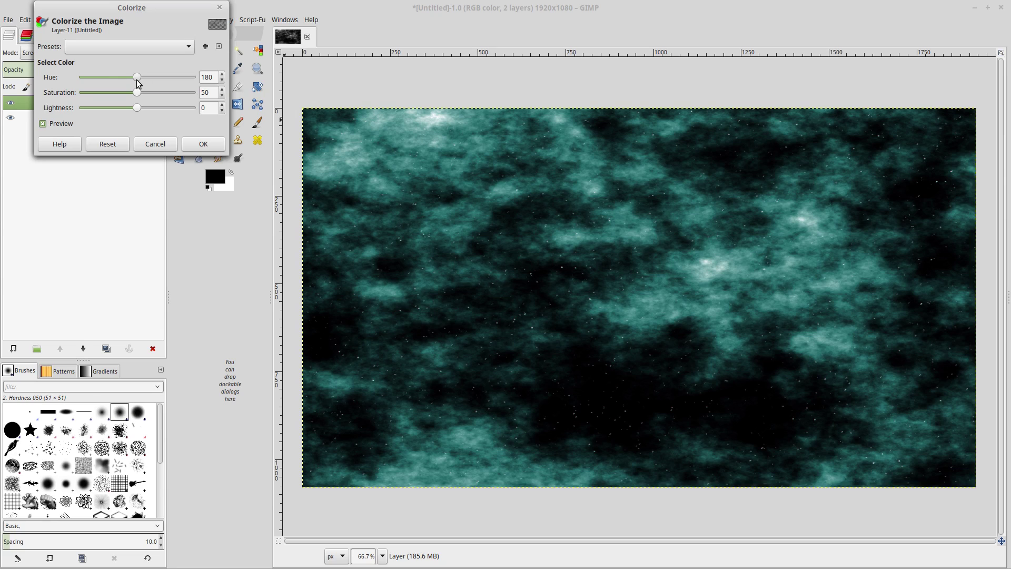
{"action": "left_click_drag", "start_coordinate": [137, 82], "coordinate": [144, 82]}
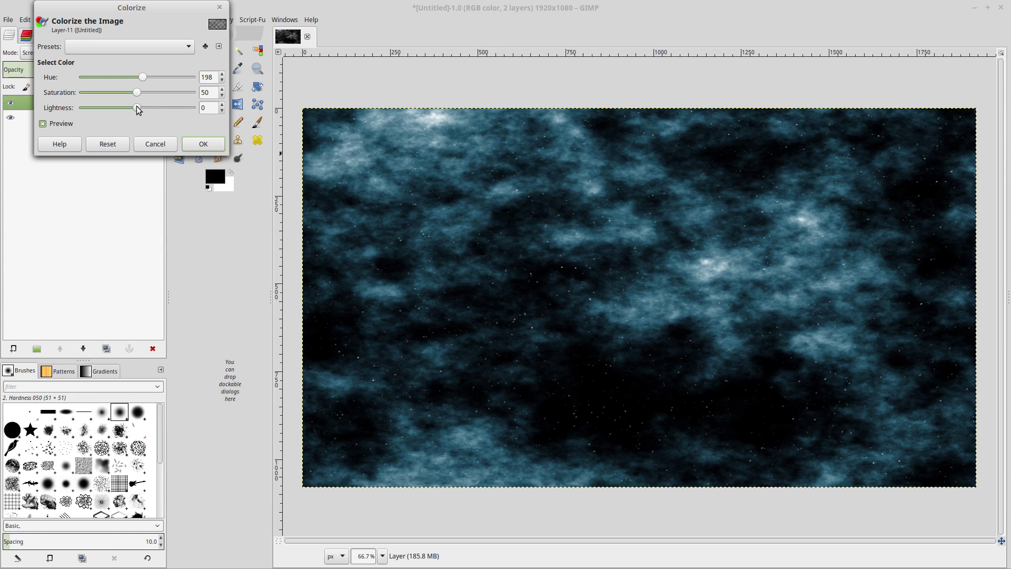
{"action": "left_click_drag", "start_coordinate": [137, 107], "coordinate": [96, 117]}
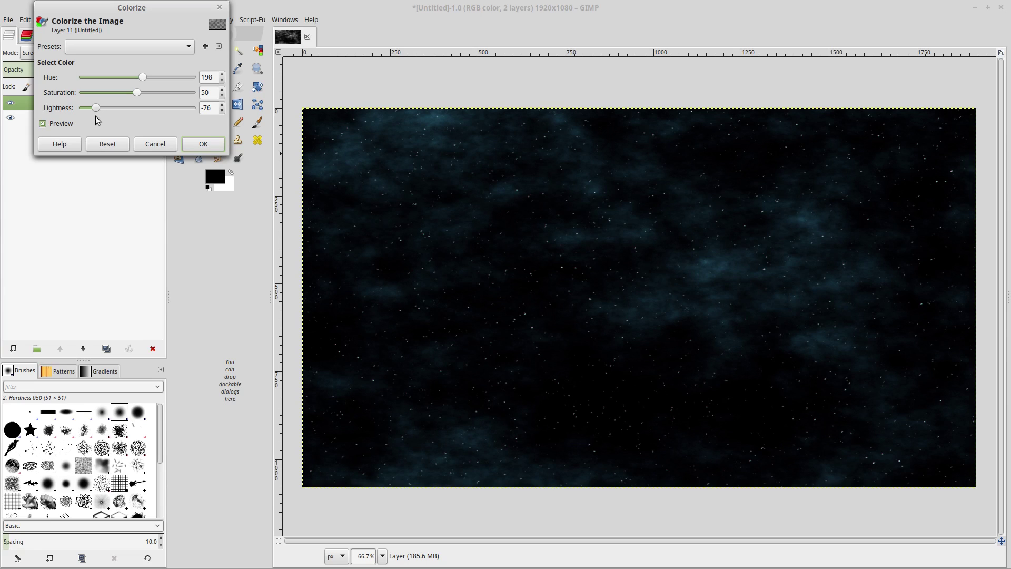
{"action": "left_click_drag", "start_coordinate": [96, 117], "coordinate": [98, 115]}
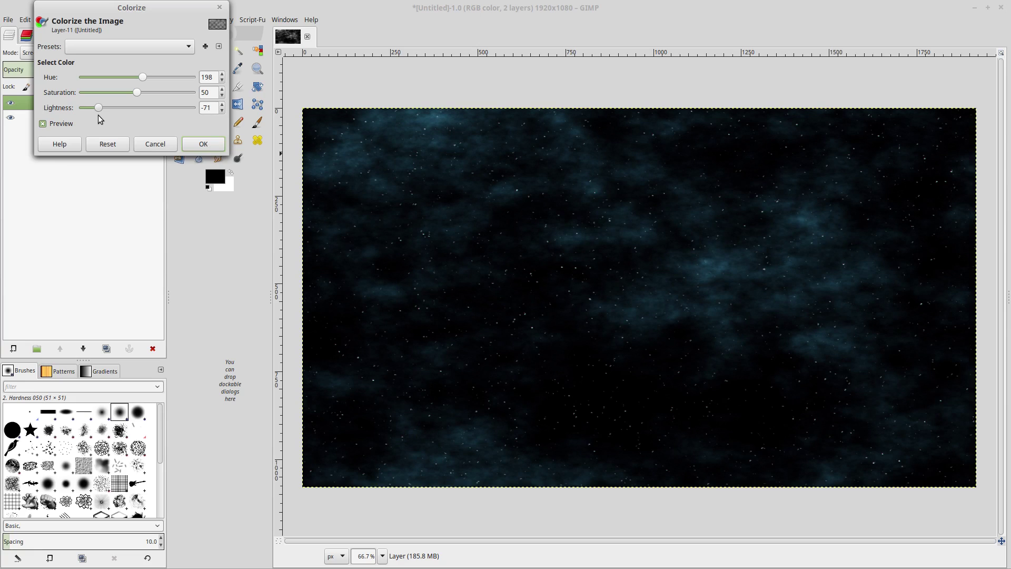
{"action": "left_click", "coordinate": [210, 147]}
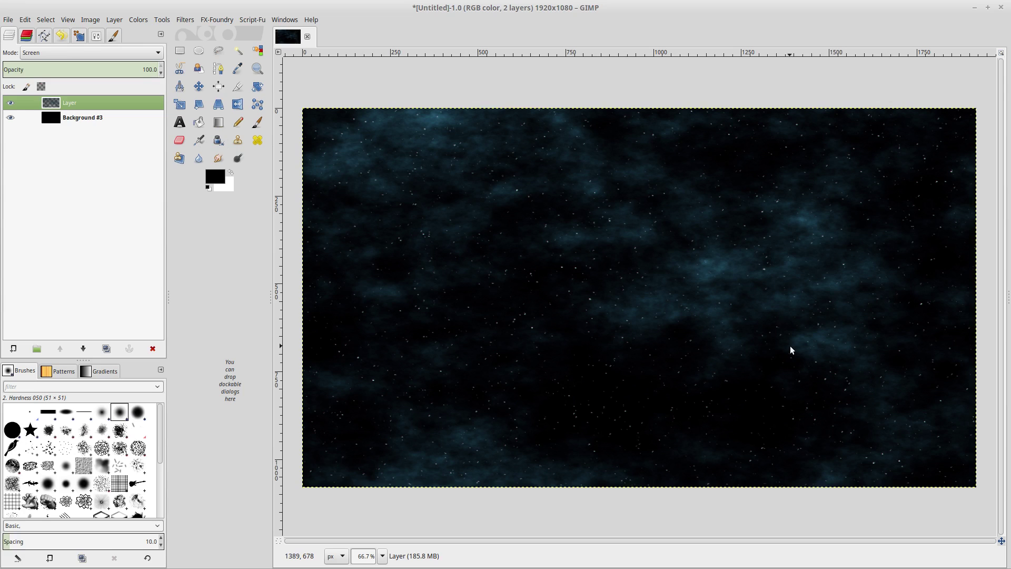
Add a new transparent layer, Layer #1, set to Screen blending mode
{"action": "right_click", "coordinate": [86, 104]}
{"action": "left_click", "coordinate": [107, 129]}
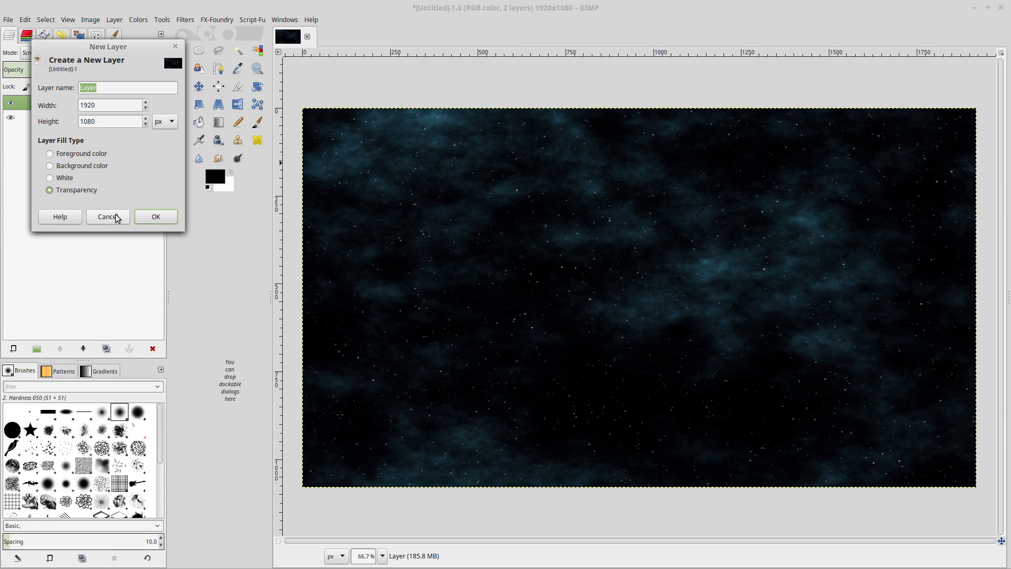
{"action": "left_click", "coordinate": [161, 220]}
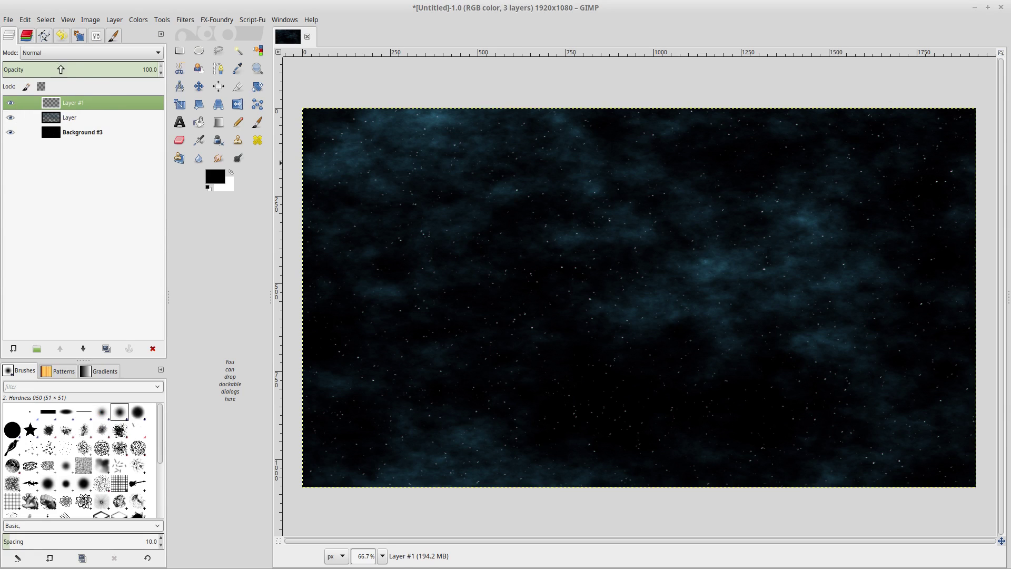
{"action": "left_click", "coordinate": [62, 53]}
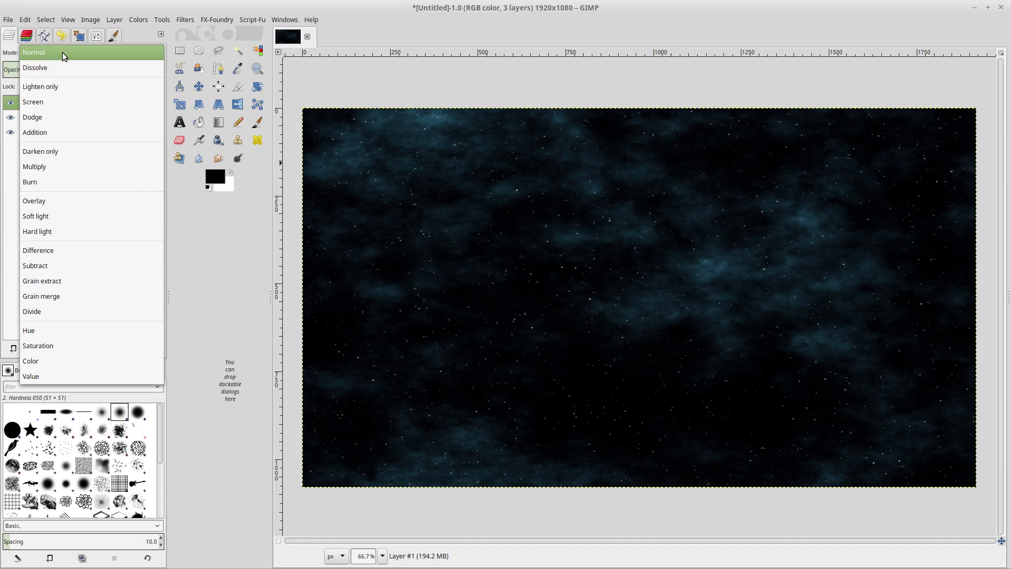
{"action": "left_click", "coordinate": [67, 100]}
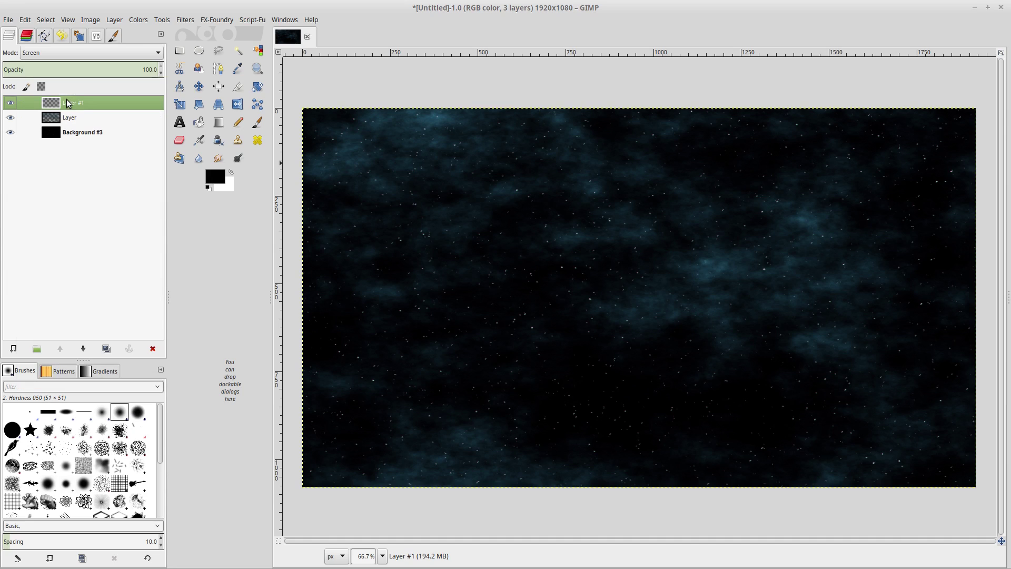
Render G'MIC Clouds on Layer #1 with density lowered to 42.80 for sparser wisps
{"action": "left_click", "coordinate": [213, 20]}
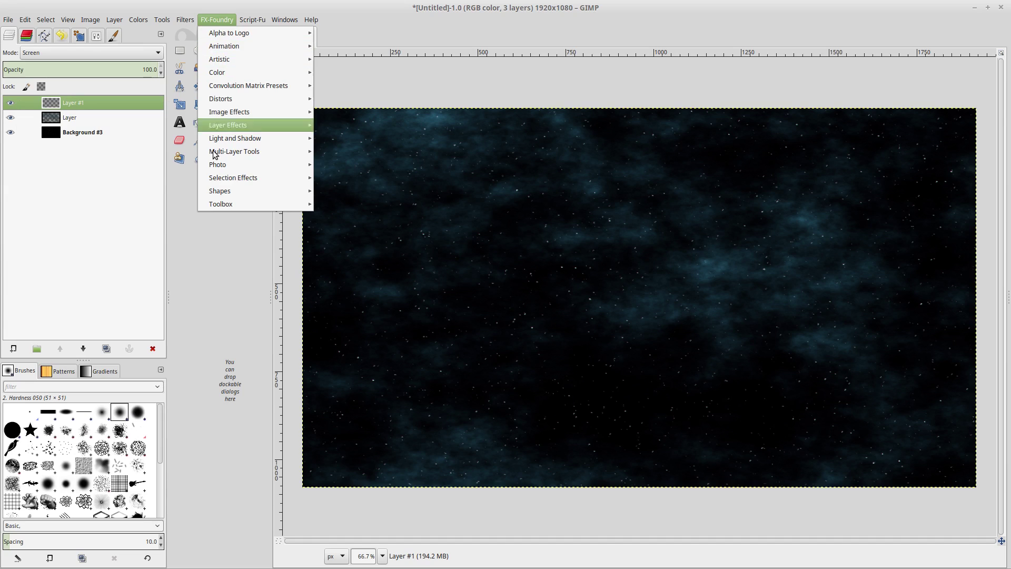
{"action": "mouse_move", "coordinate": [184, 19]}
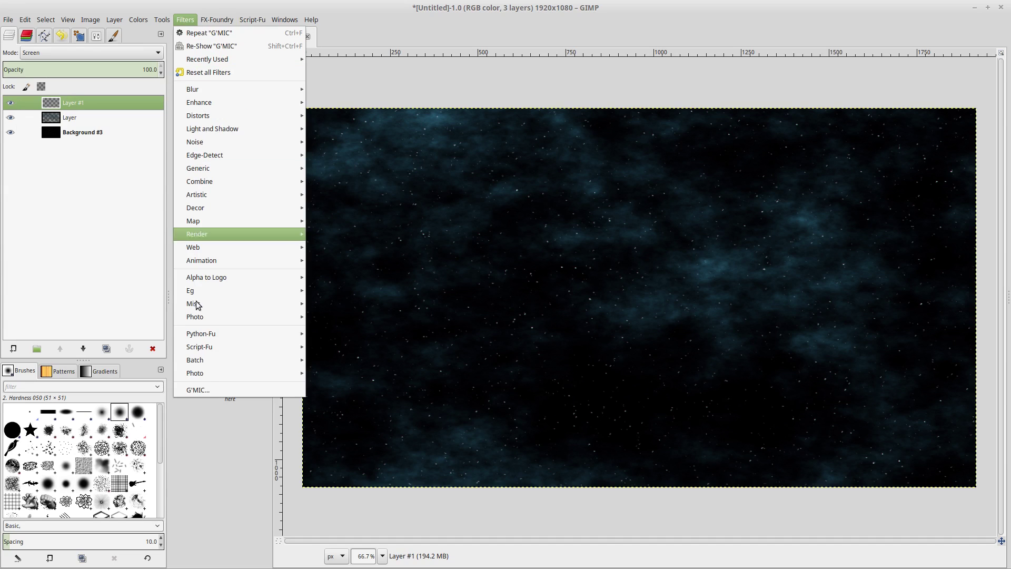
{"action": "left_click", "coordinate": [208, 390]}
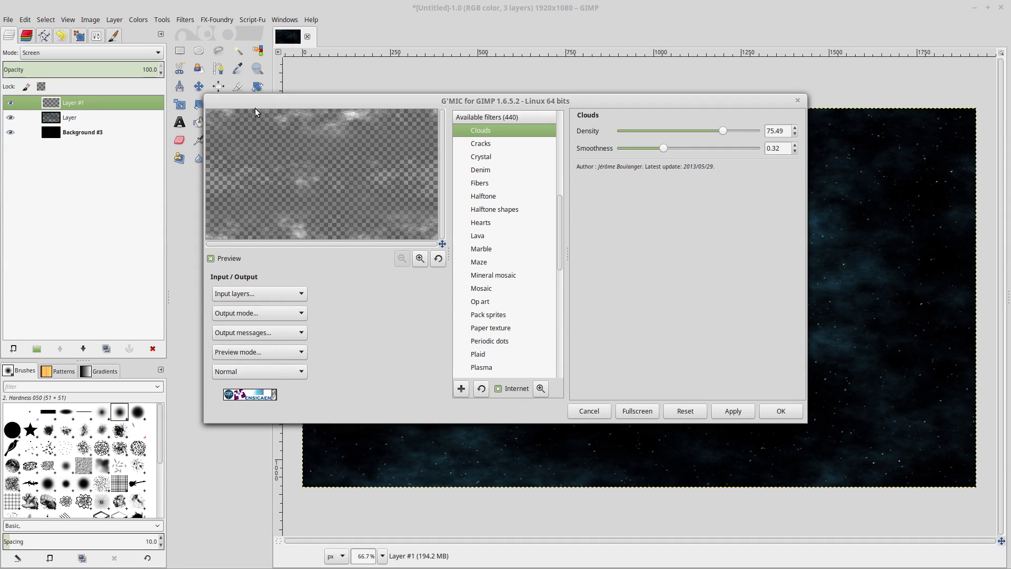
{"action": "left_click_drag", "start_coordinate": [724, 132], "coordinate": [657, 150]}
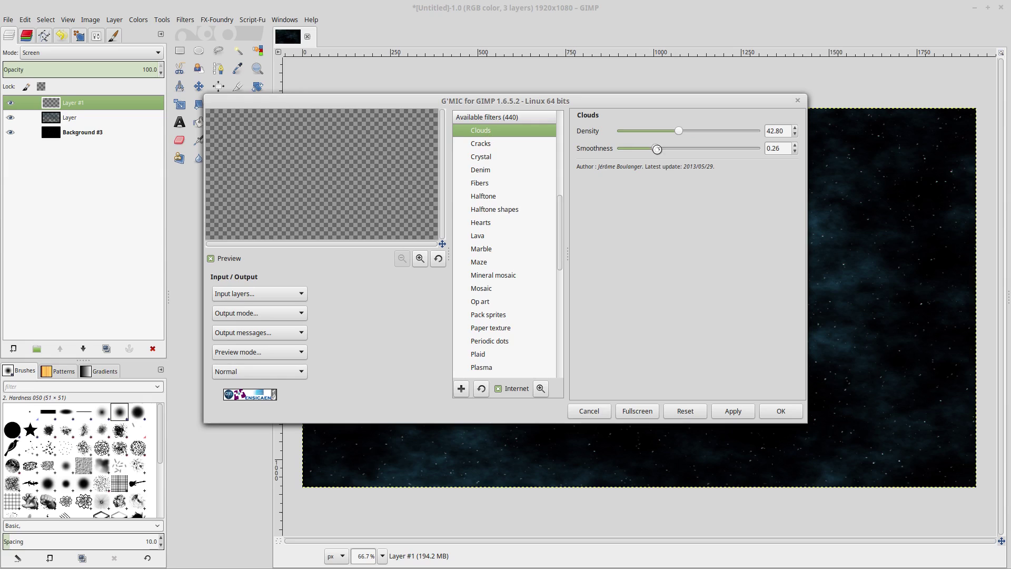
{"action": "left_click", "coordinate": [772, 413]}
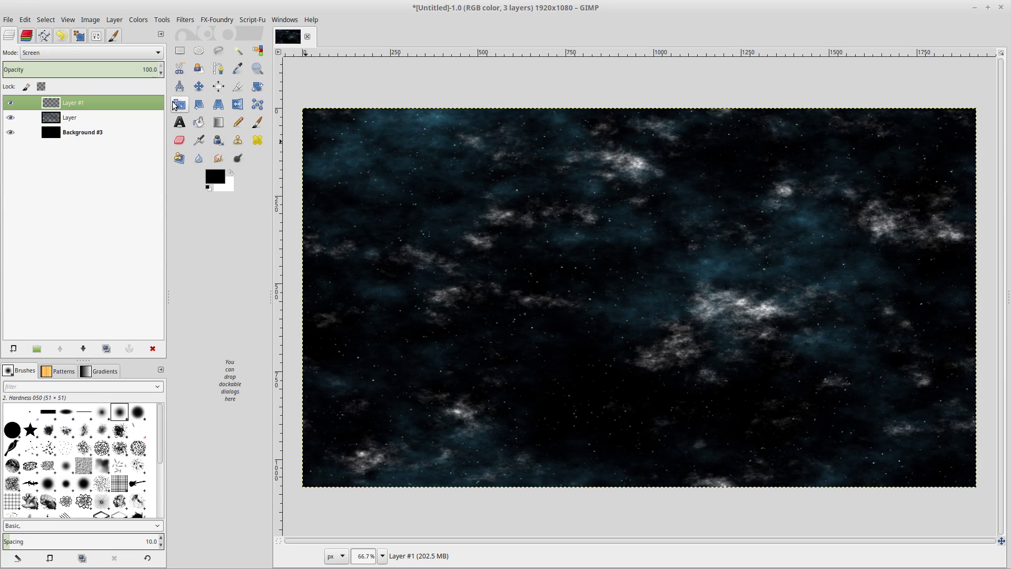
Colorize Layer #1 with Hue 210, Saturation 57 and Lightness -56 for dark blue clouds
{"action": "left_click", "coordinate": [138, 19]}
{"action": "left_click", "coordinate": [153, 59]}
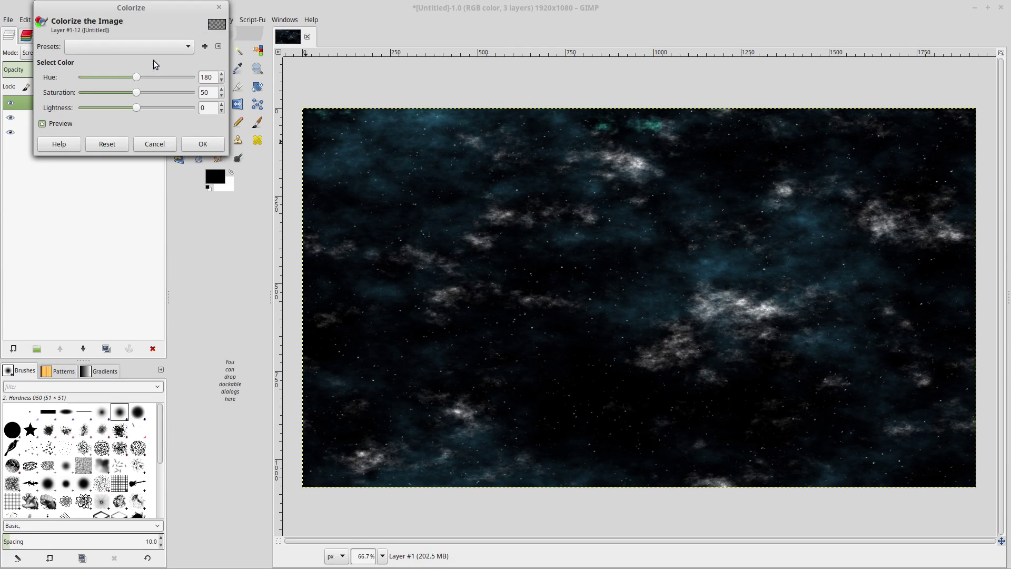
{"action": "mouse_move", "coordinate": [138, 78]}
{"action": "left_mouse_down"}
{"action": "mouse_move", "coordinate": [153, 79]}
{"action": "mouse_move", "coordinate": [147, 86]}
{"action": "left_mouse_up"}
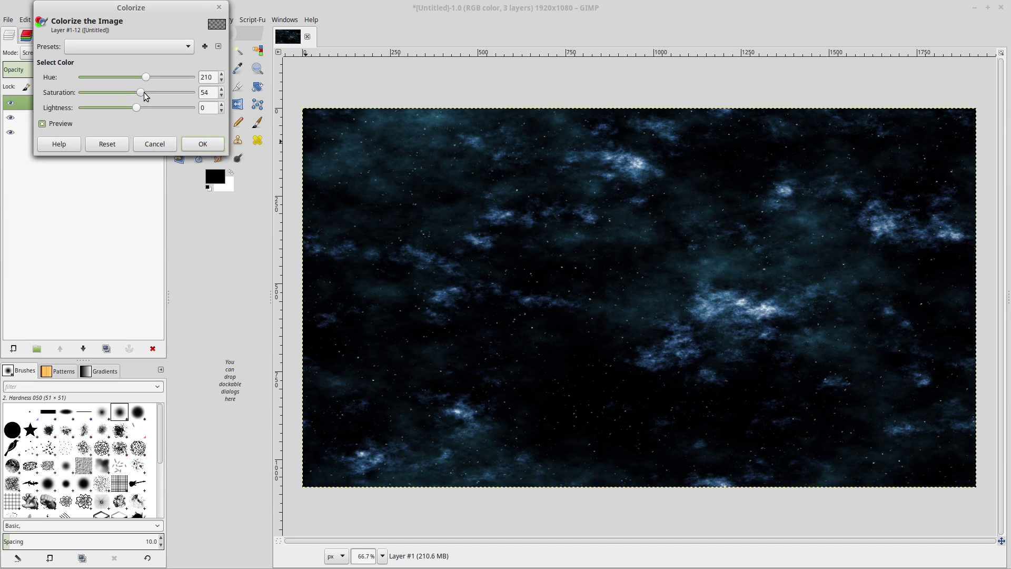
{"action": "left_click_drag", "start_coordinate": [137, 109], "coordinate": [106, 116]}
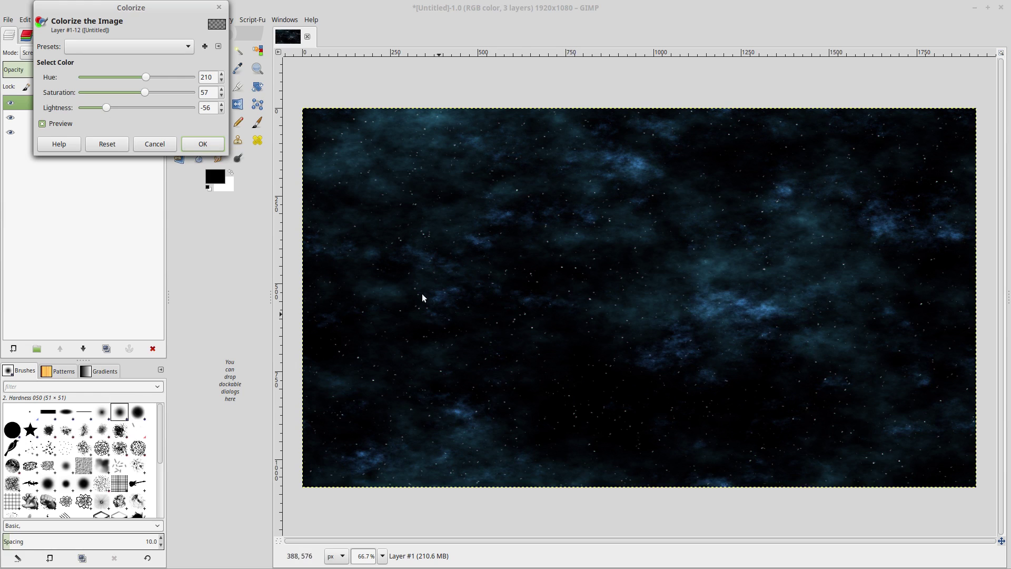
{"action": "left_click", "coordinate": [199, 143]}
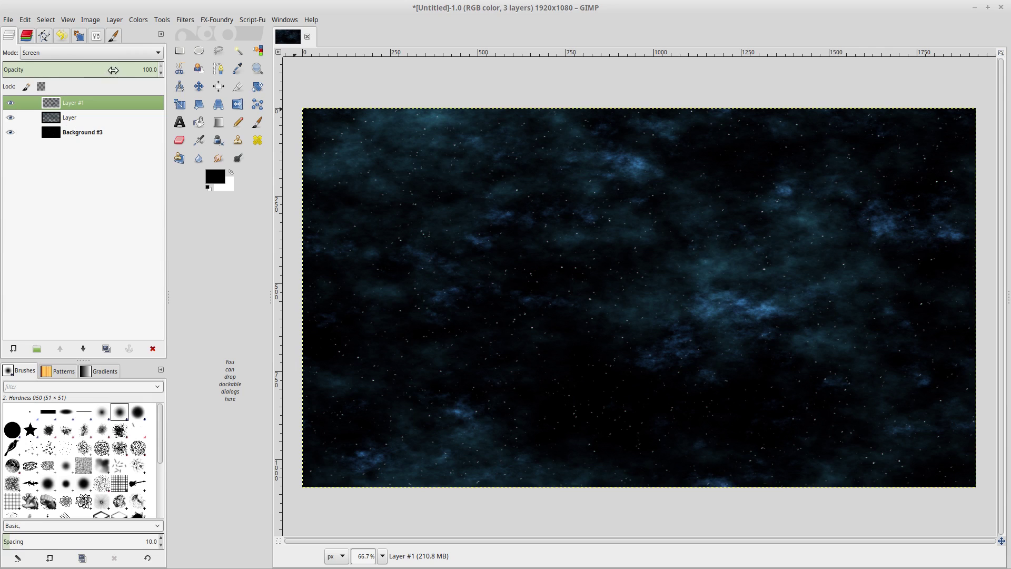
Lower Layer #1 opacity to about 64.7 and the first cloud layer, Layer, to 81.0
{"action": "left_click", "coordinate": [102, 73]}
{"action": "mouse_move", "coordinate": [102, 73]}
{"action": "left_mouse_down"}
{"action": "mouse_move", "coordinate": [16, 73]}
{"action": "mouse_move", "coordinate": [121, 69]}
{"action": "mouse_move", "coordinate": [103, 70]}
{"action": "left_mouse_up"}
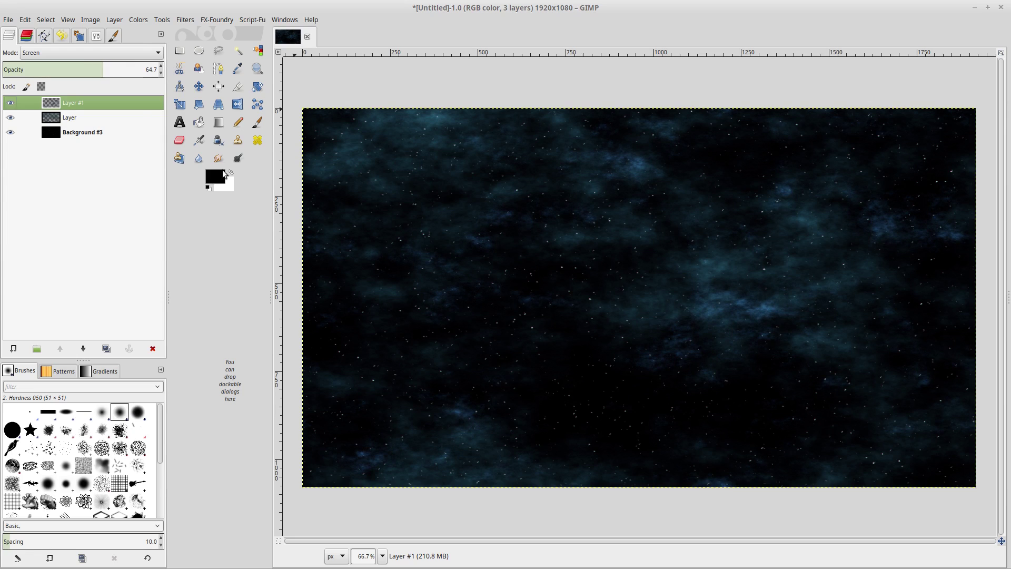
{"action": "left_click", "coordinate": [85, 118]}
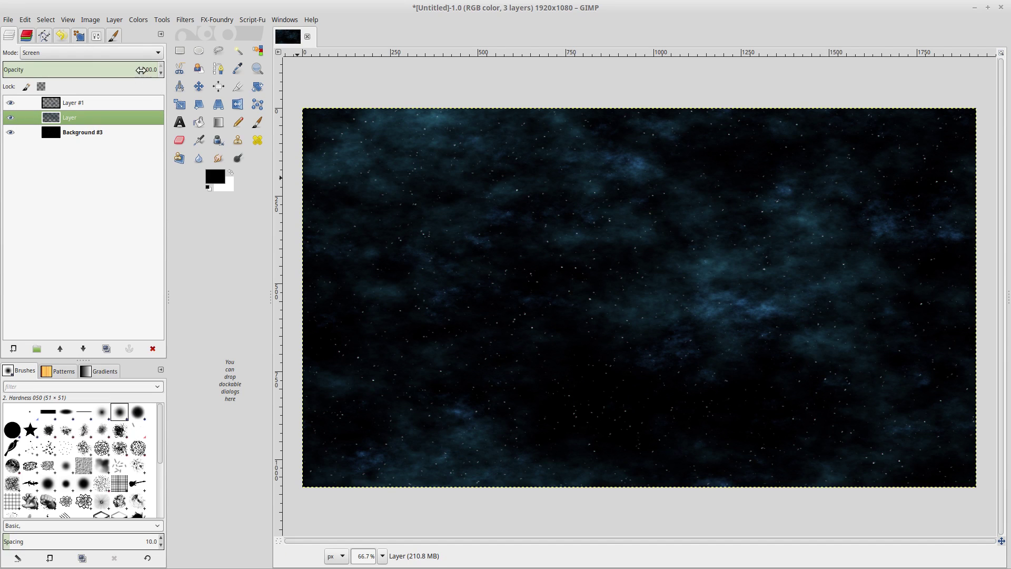
{"action": "mouse_move", "coordinate": [146, 71]}
{"action": "left_mouse_down"}
{"action": "mouse_move", "coordinate": [45, 73]}
{"action": "mouse_move", "coordinate": [129, 72]}
{"action": "left_mouse_up"}
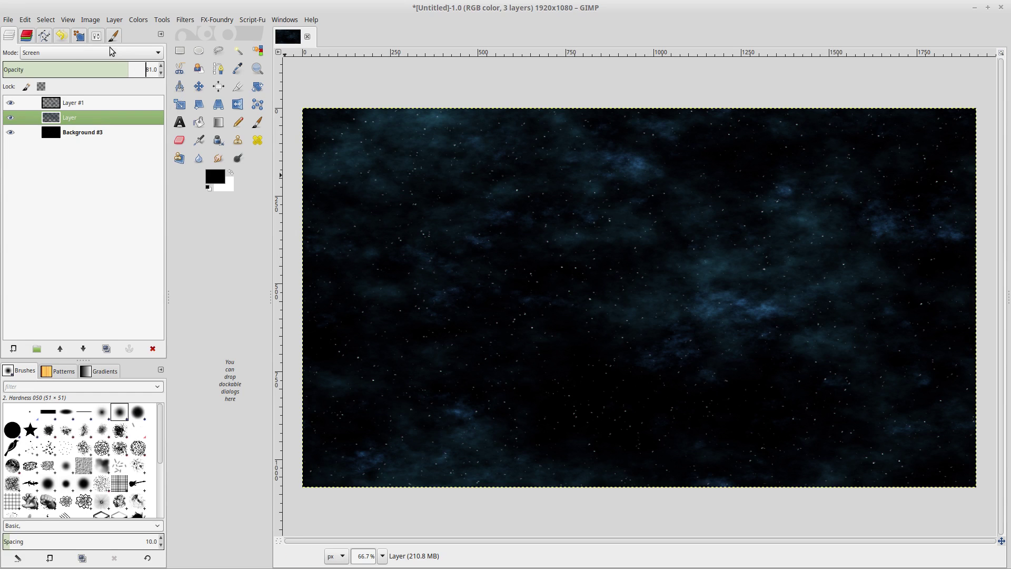
Use Image > Flatten Image to merge the starfield and both cloud layers into Background #3
{"action": "left_click", "coordinate": [91, 21]}
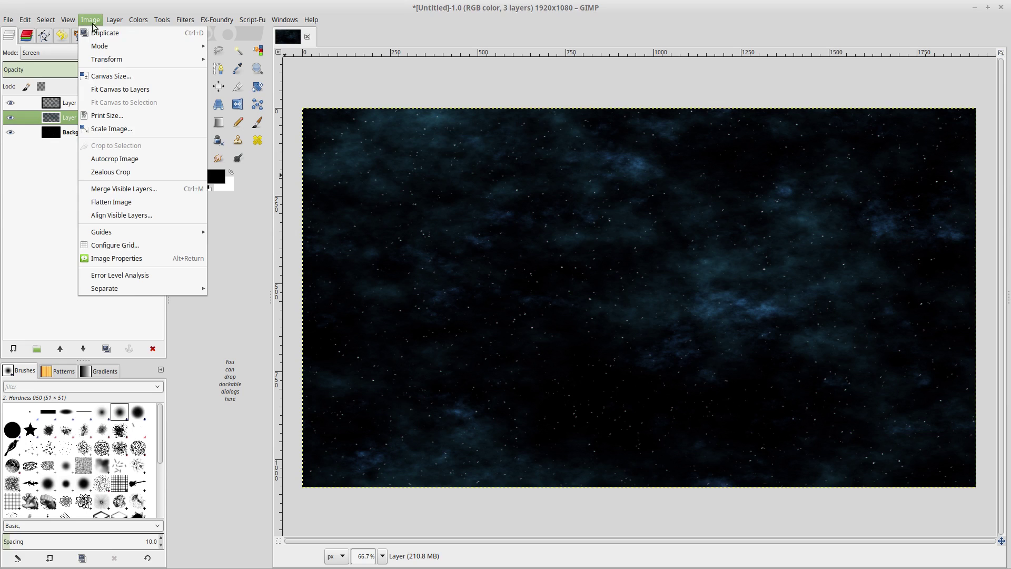
{"action": "left_click", "coordinate": [138, 204]}
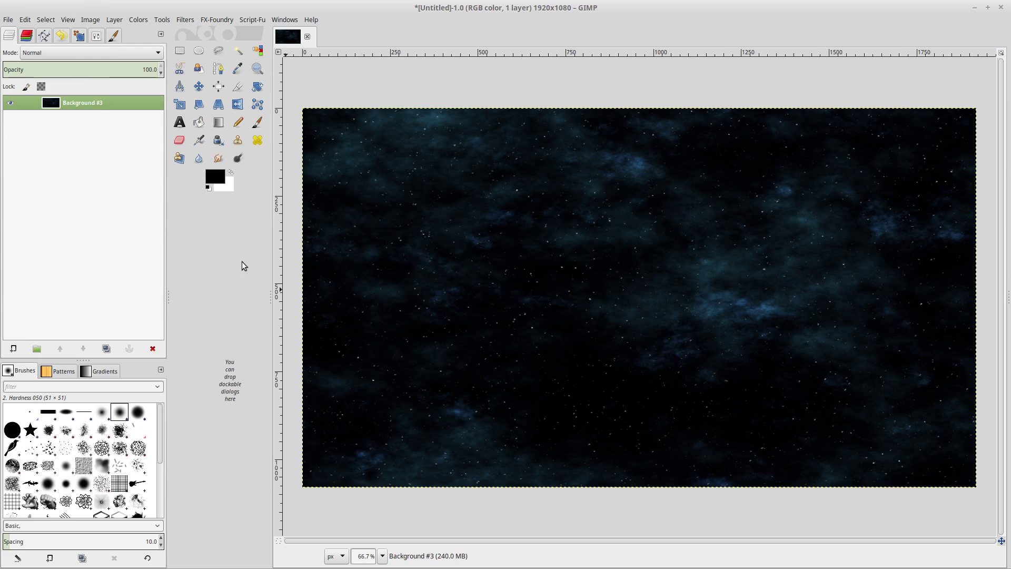